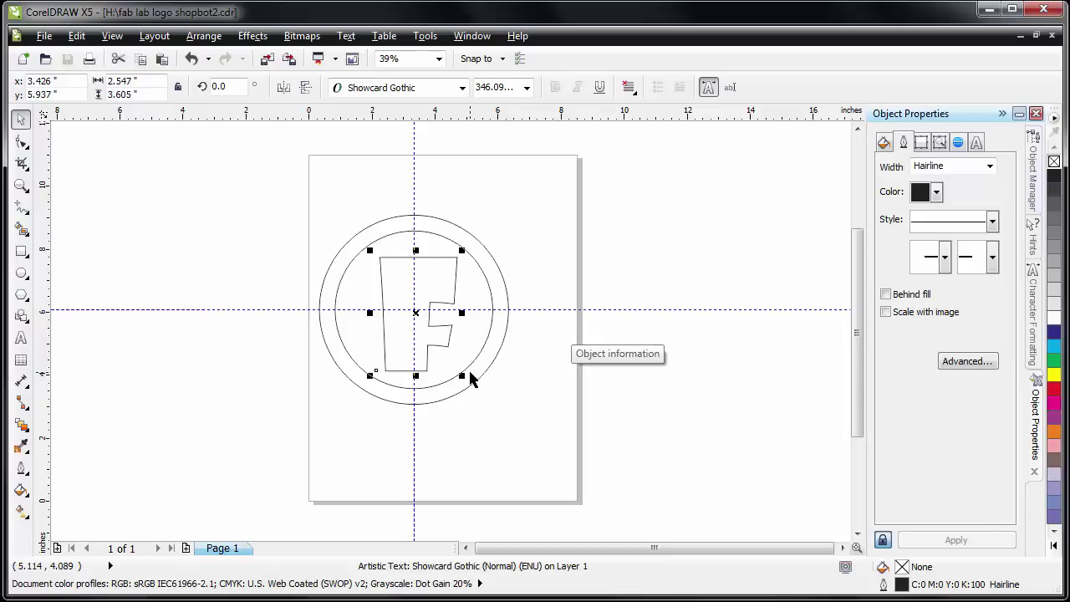
# - Export the logo drawing as a DXF - AutoCAD file named "fab lab logo shopbot2" on the H: drive
pyautogui.click(539, 261)
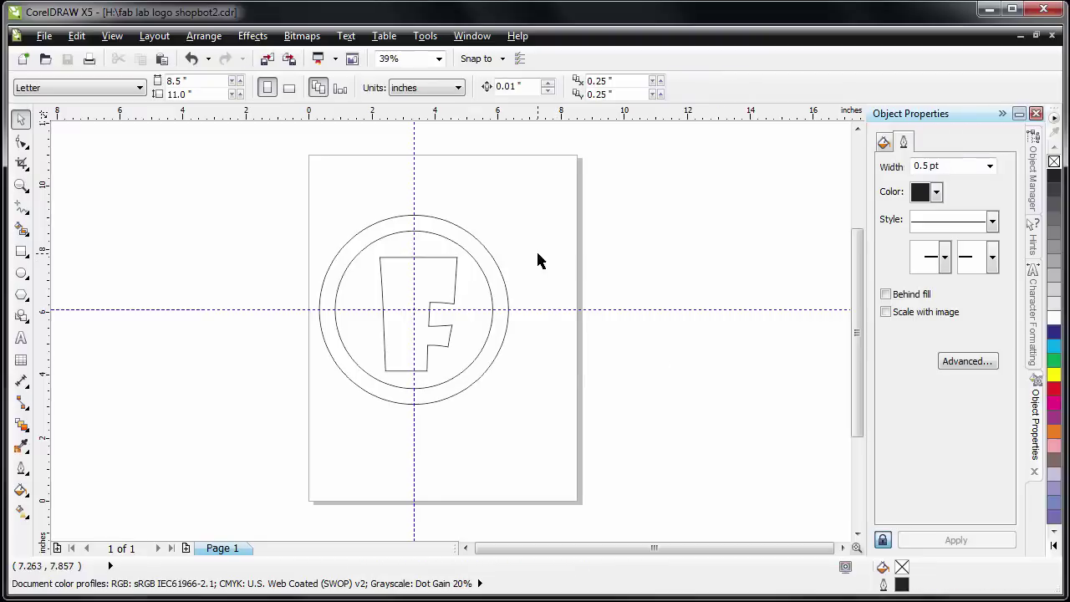
pyautogui.click(43, 36)
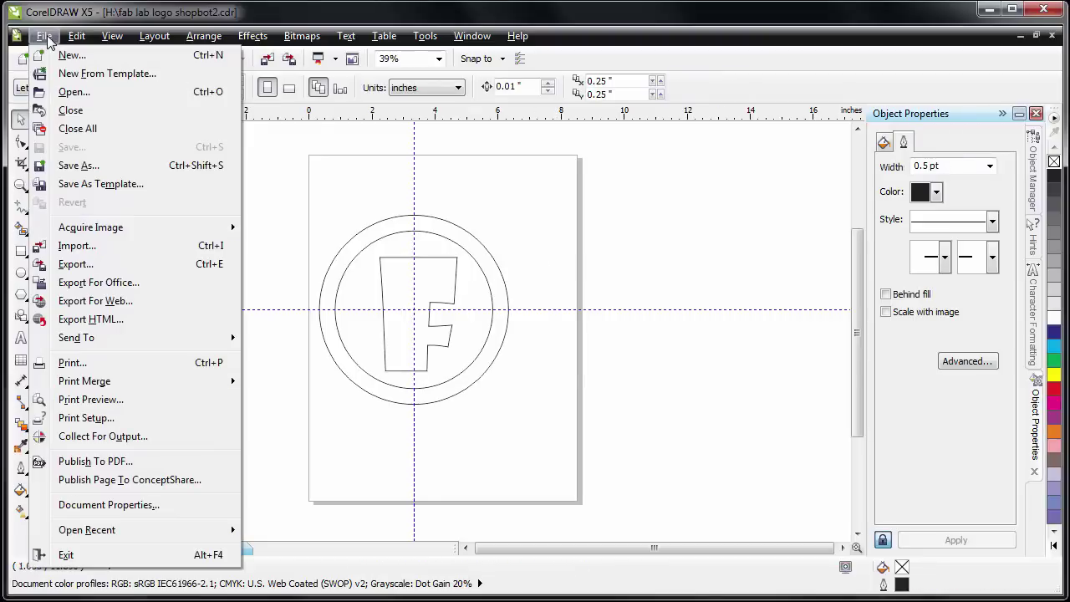
pyautogui.click(75, 265)
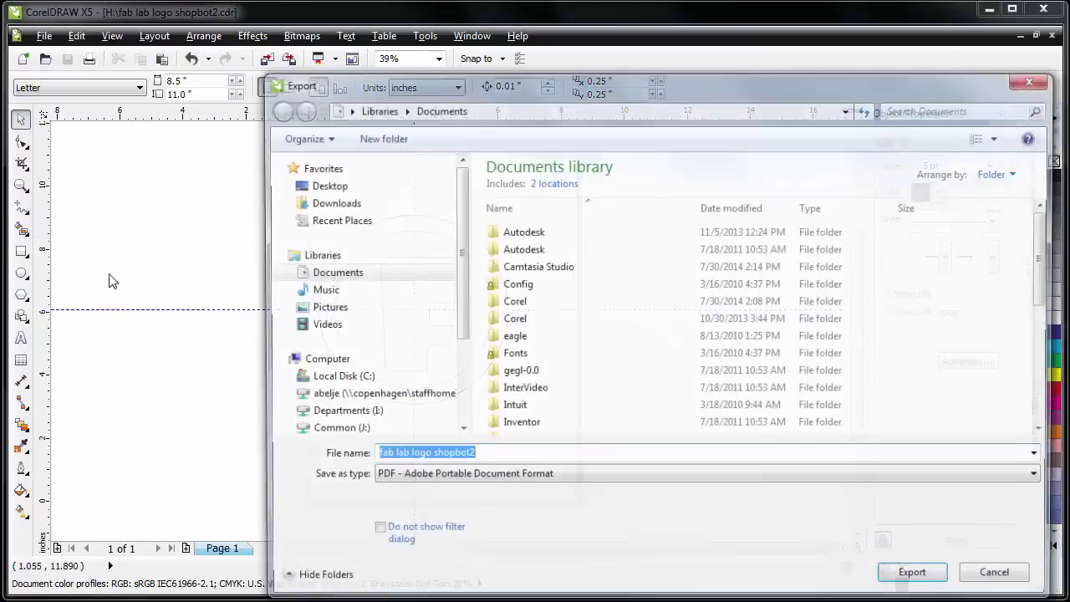
pyautogui.click(428, 480)
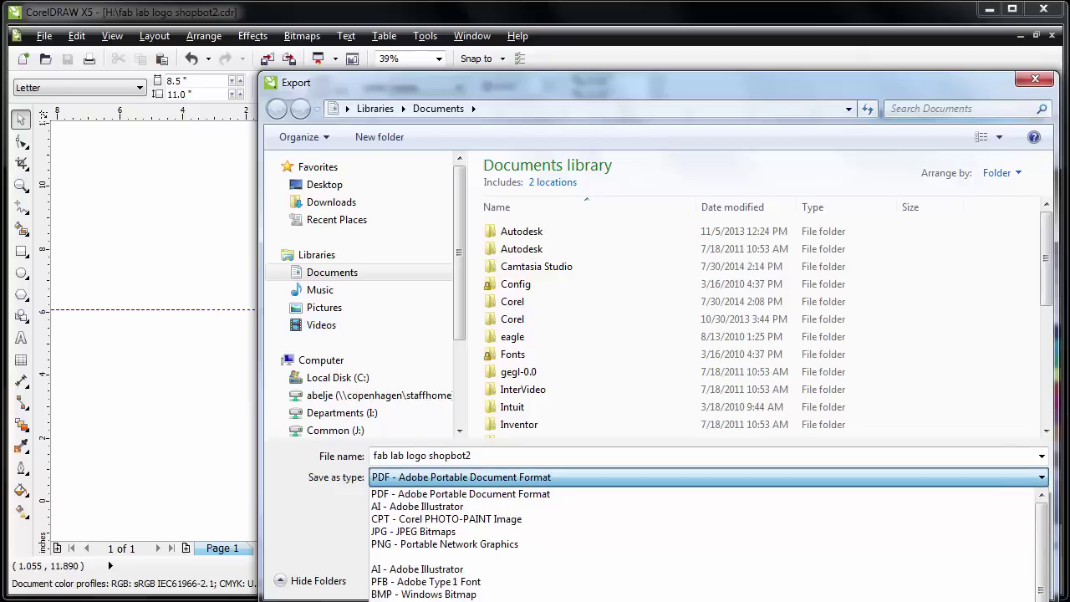
pyautogui.click(418, 597)
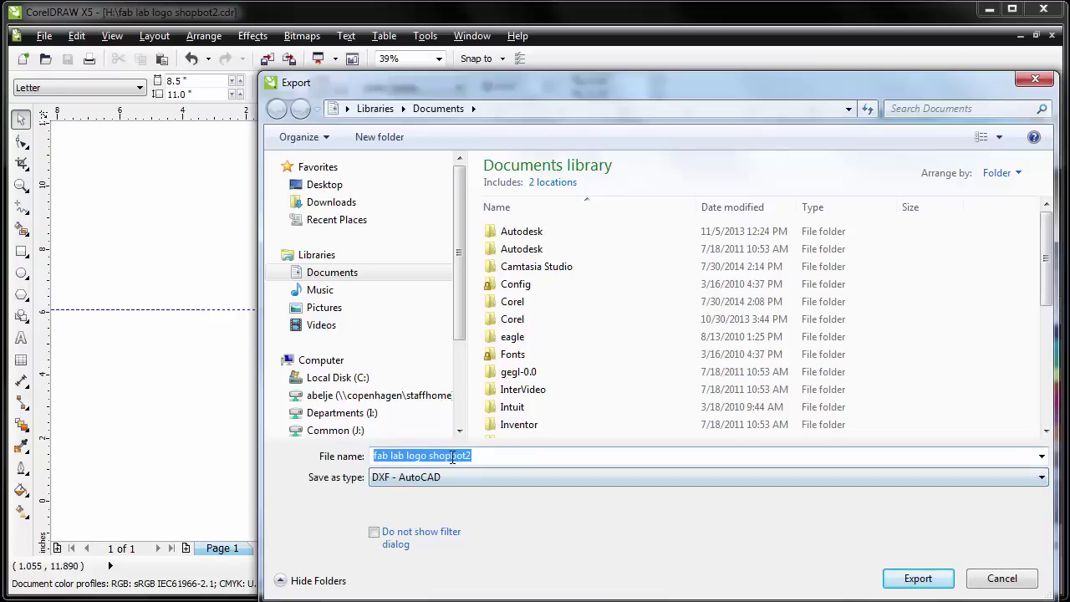
pyautogui.click(364, 395)
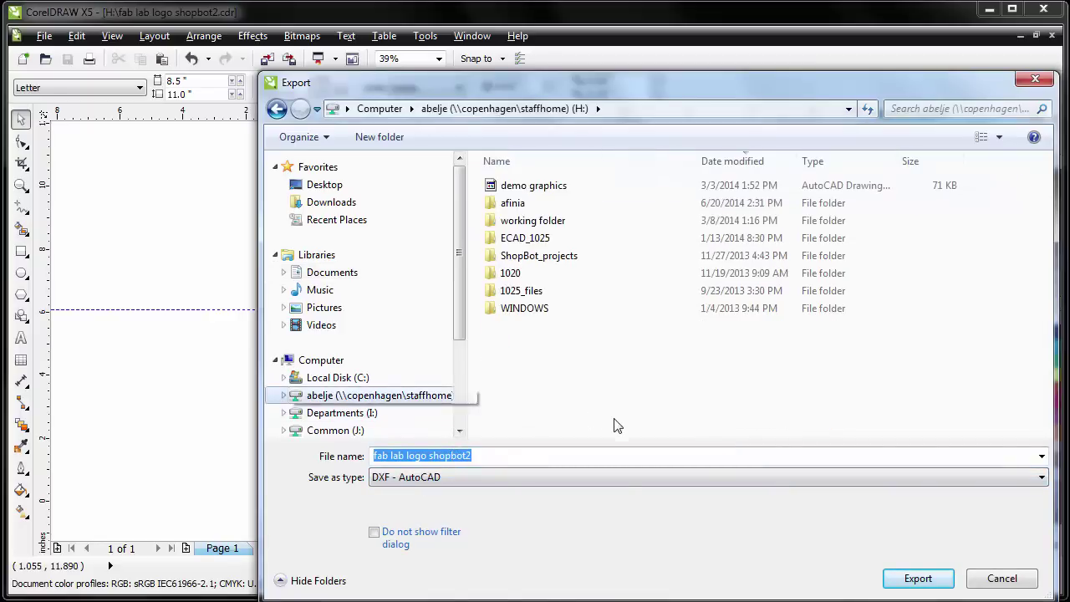
pyautogui.click(917, 578)
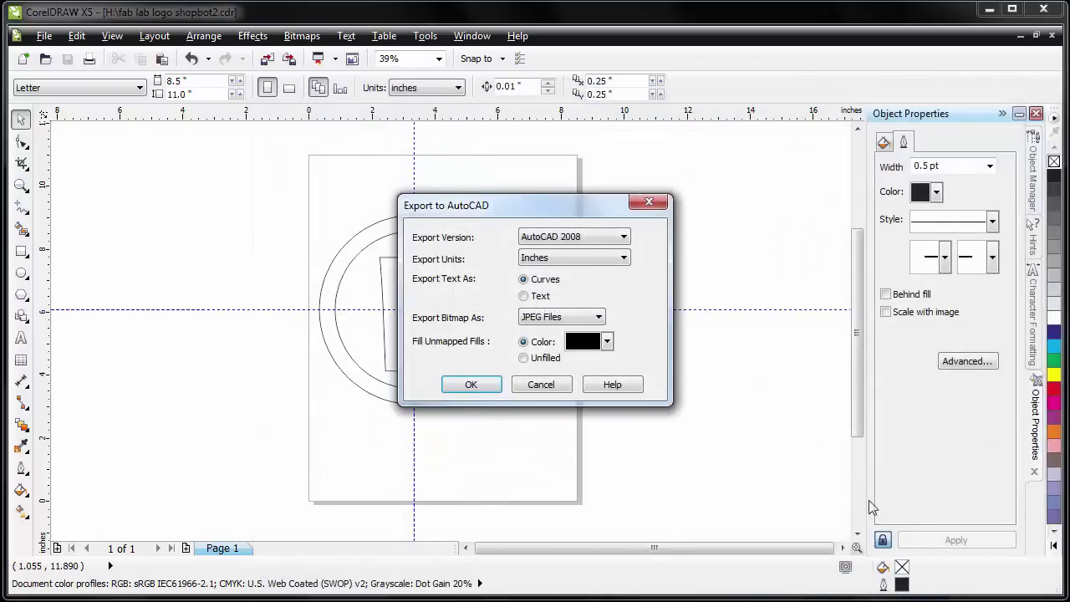
# - Set the DXF export version to AutoCAD 2000 with unmapped fills unfilled, and complete the export
pyautogui.click(625, 238)
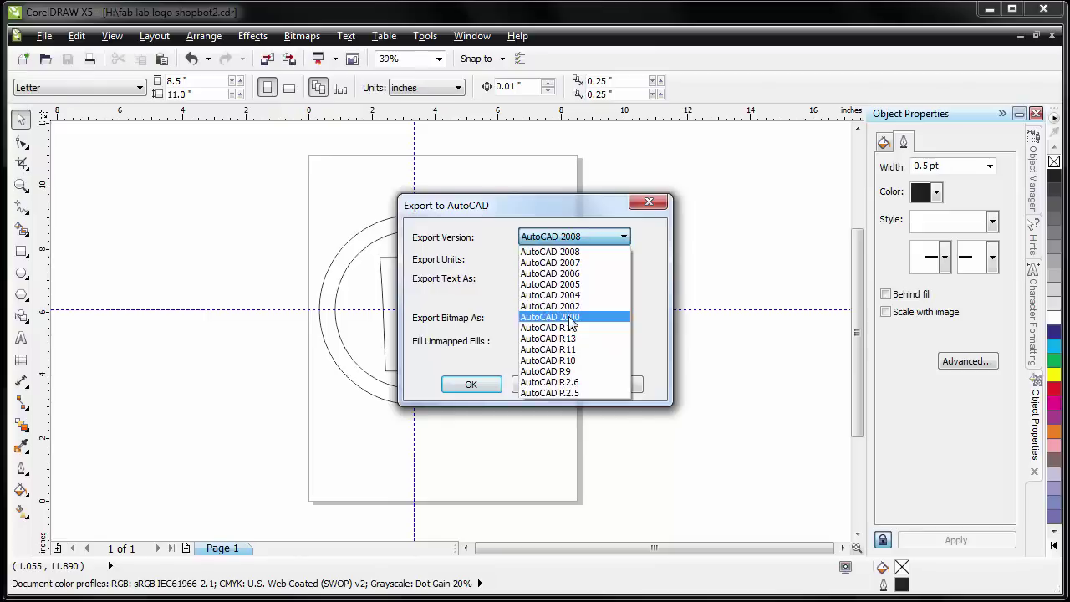
pyautogui.click(572, 320)
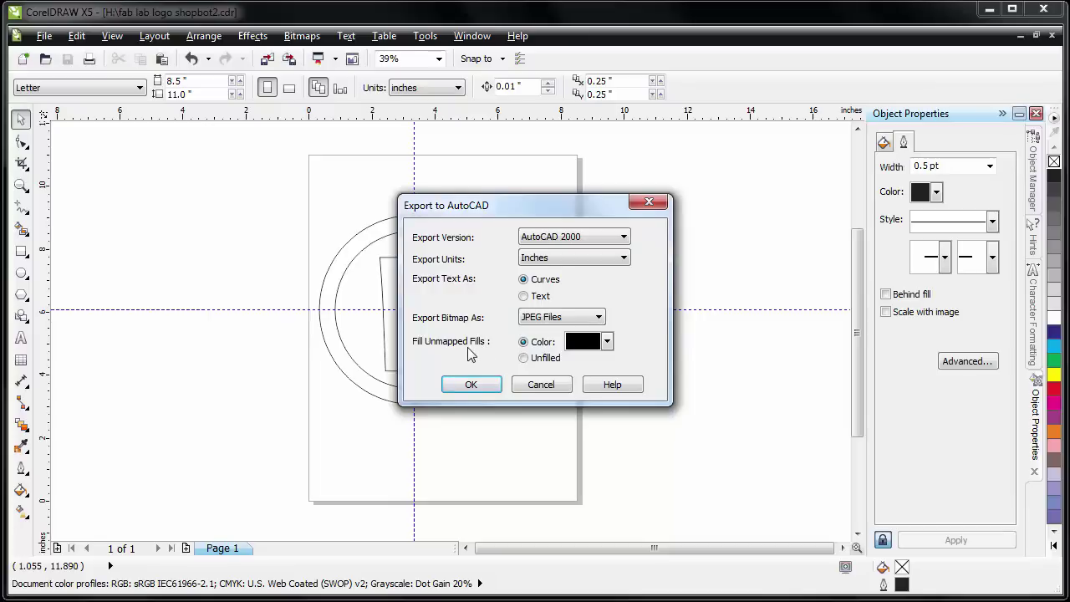
pyautogui.click(524, 358)
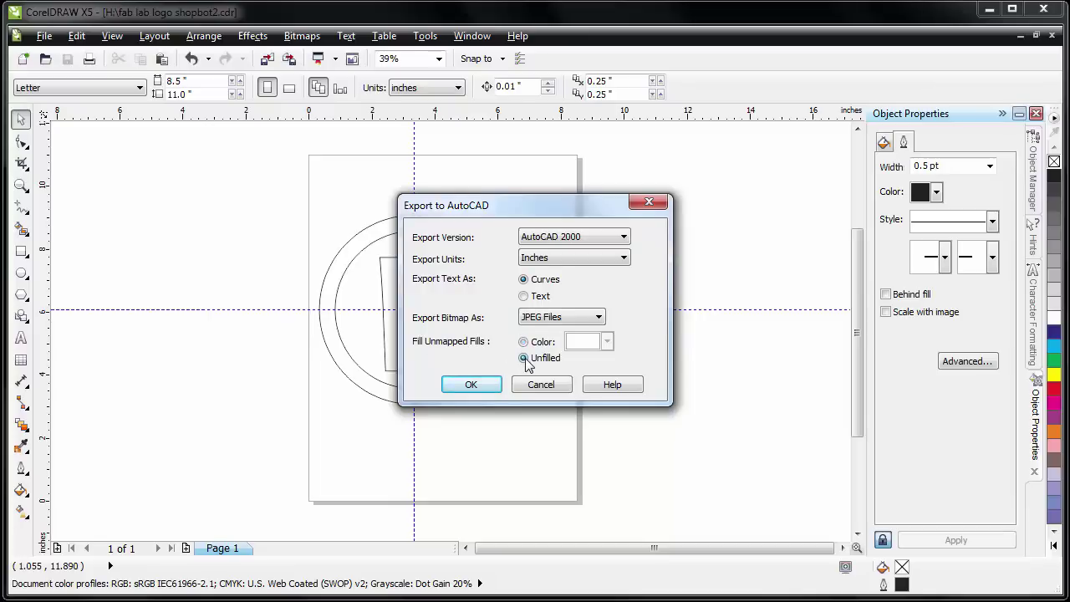
pyautogui.click(476, 387)
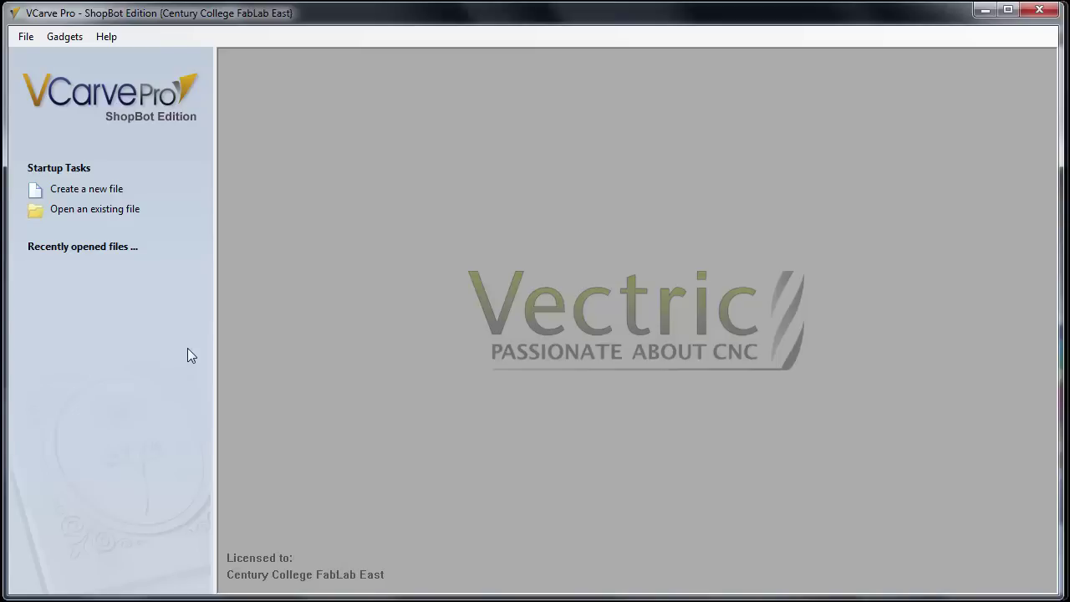
# - In VCarve Pro, create a new file with a 7 by 7 inch job size and 0.75 inch material thickness
pyautogui.click(98, 194)
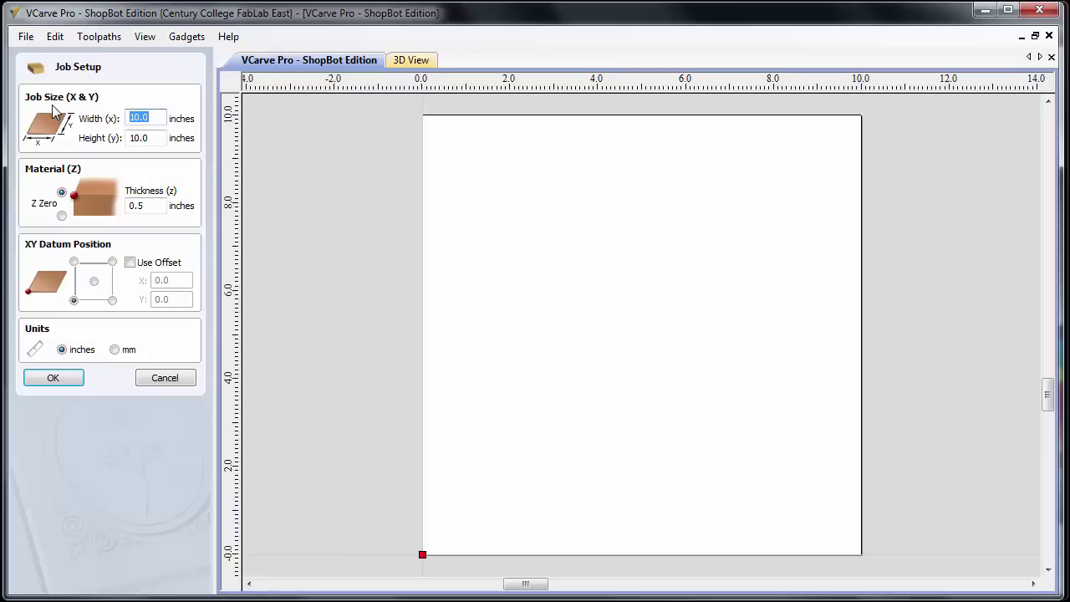
pyautogui.write('7')
pyautogui.press('Tab')
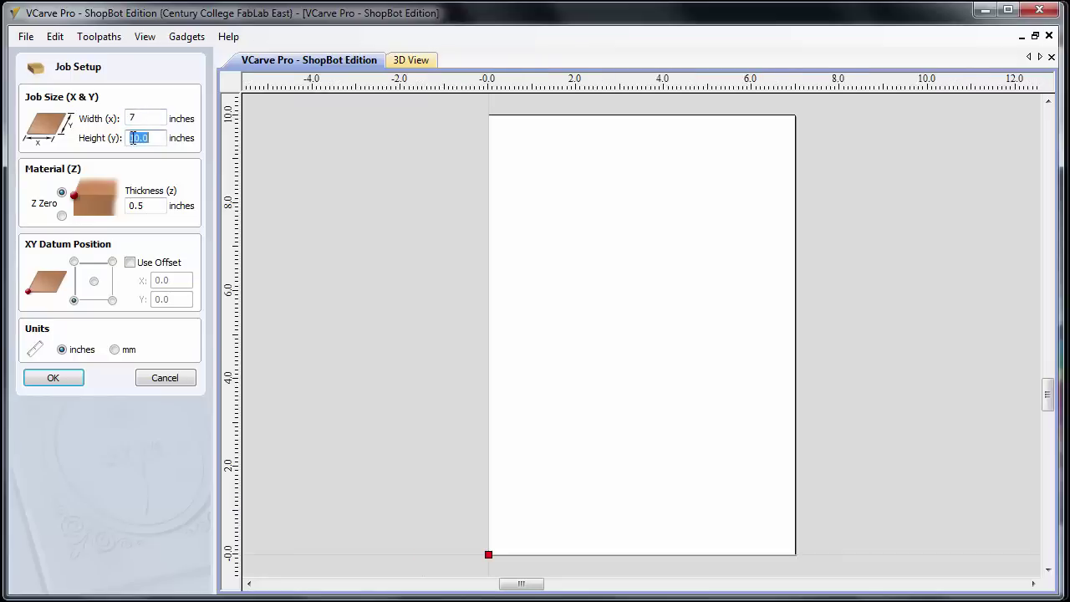
pyautogui.write('7')
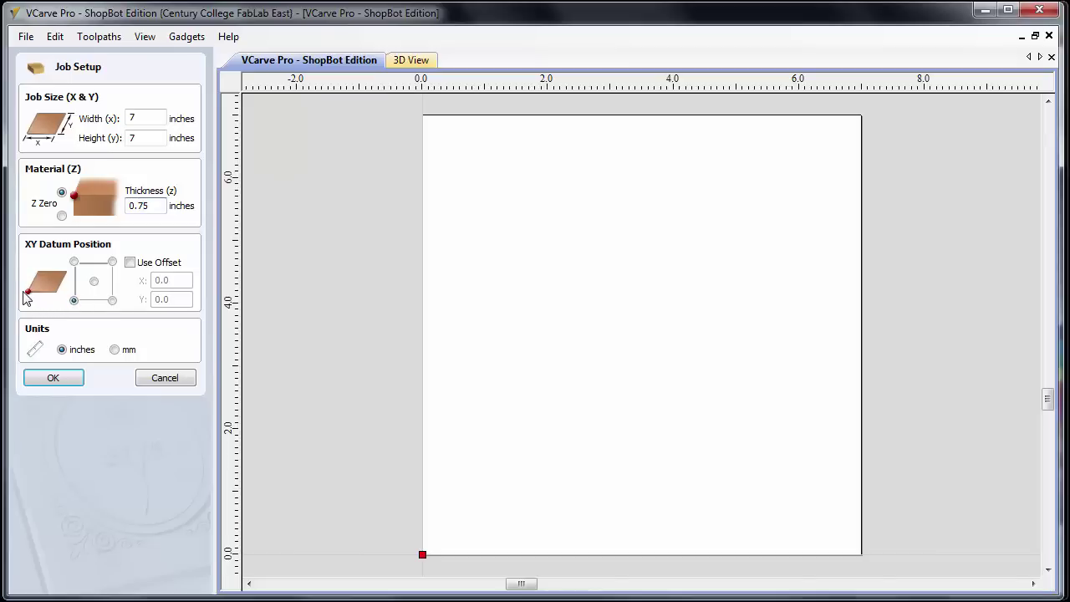
pyautogui.click(93, 281)
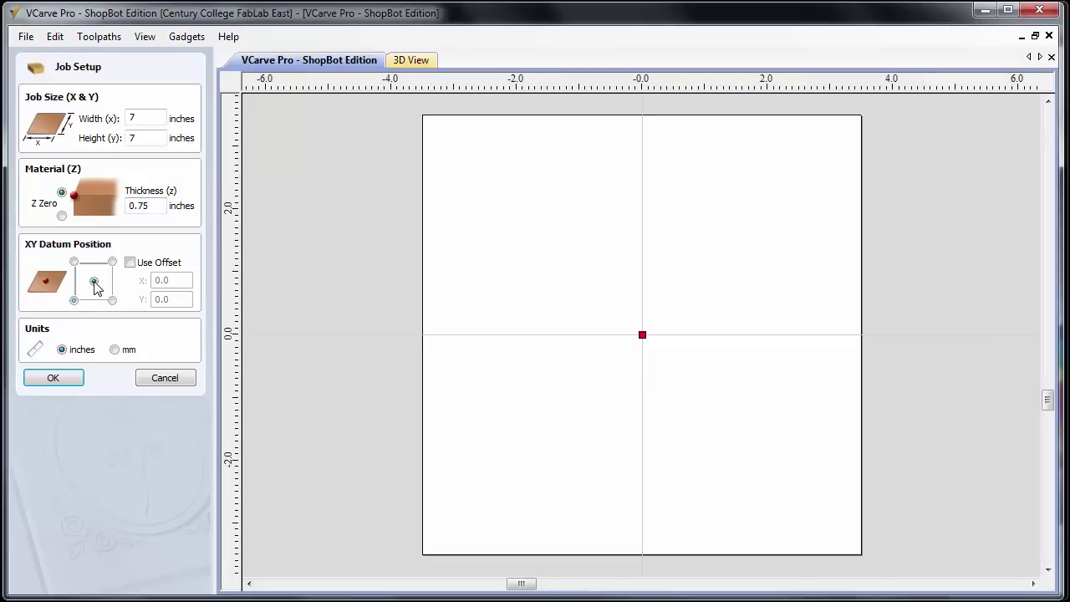
pyautogui.click(131, 262)
pyautogui.click(130, 262)
pyautogui.click(74, 301)
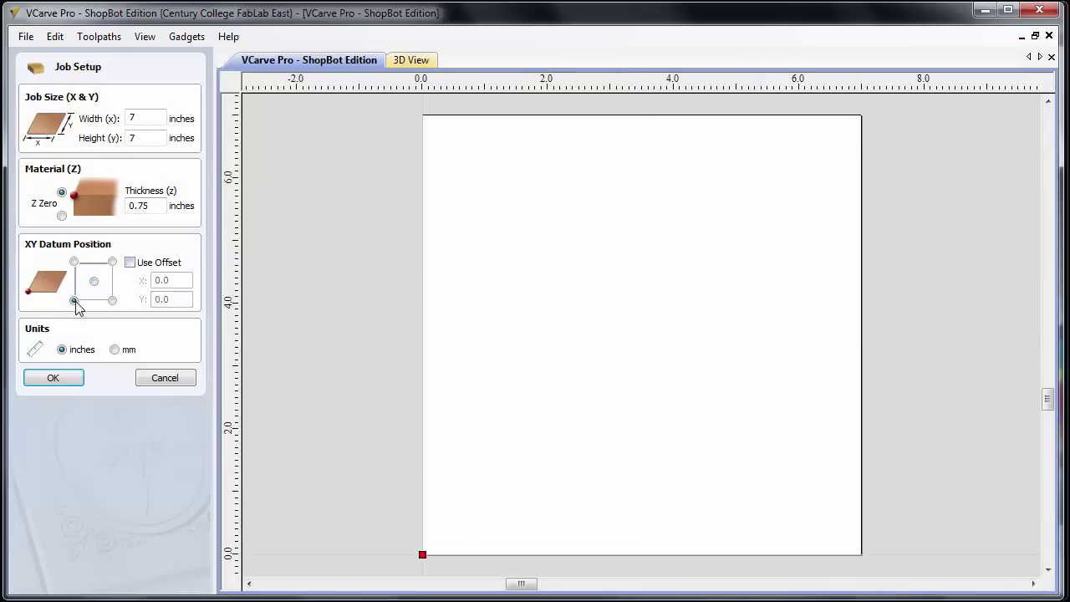
# - Accept the job setup and import the vectors from the "fab lab logo shopbot2" AutoCAD file on the H: drive
pyautogui.click(53, 378)
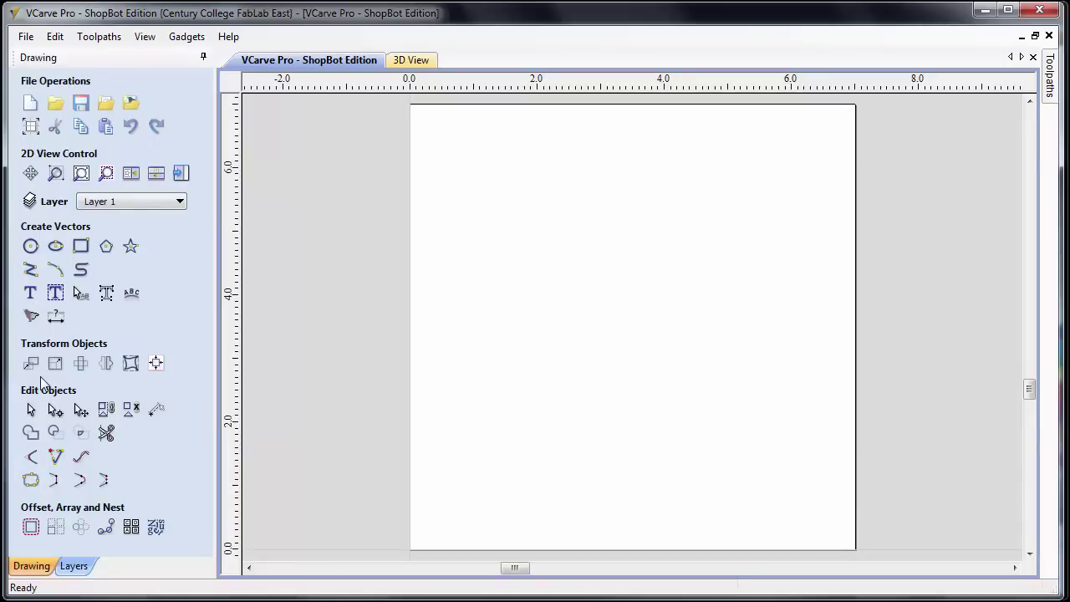
pyautogui.click(26, 39)
pyautogui.moveTo(103, 213)
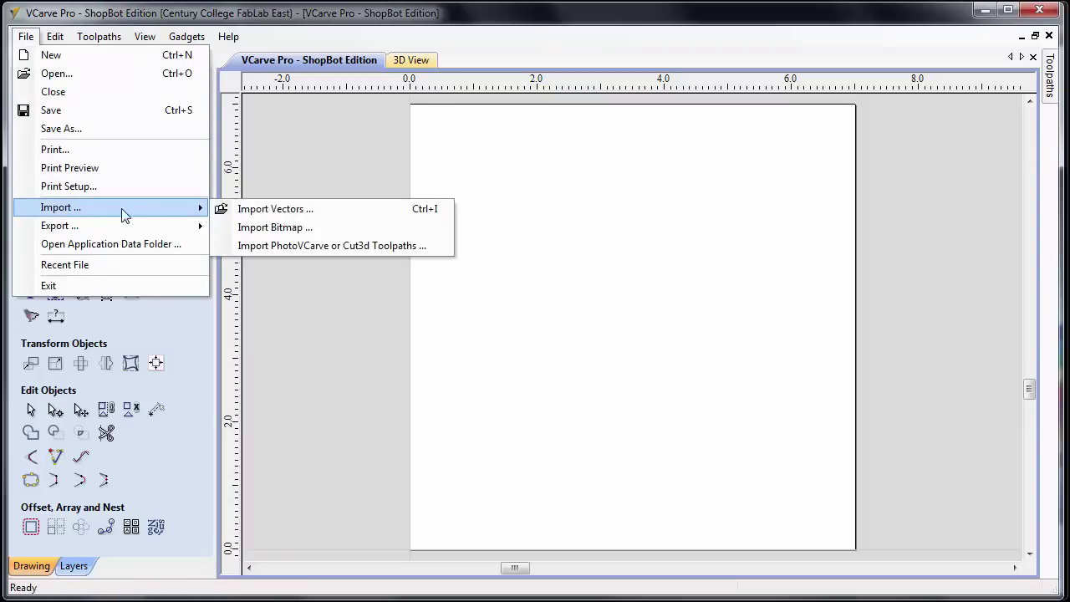
pyautogui.click(288, 209)
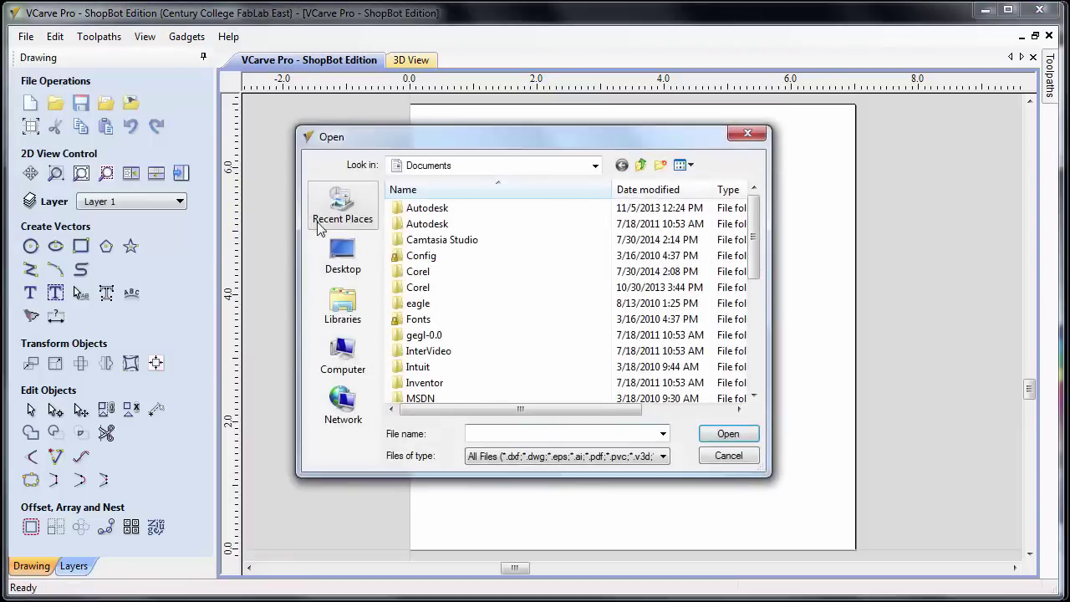
pyautogui.click(595, 166)
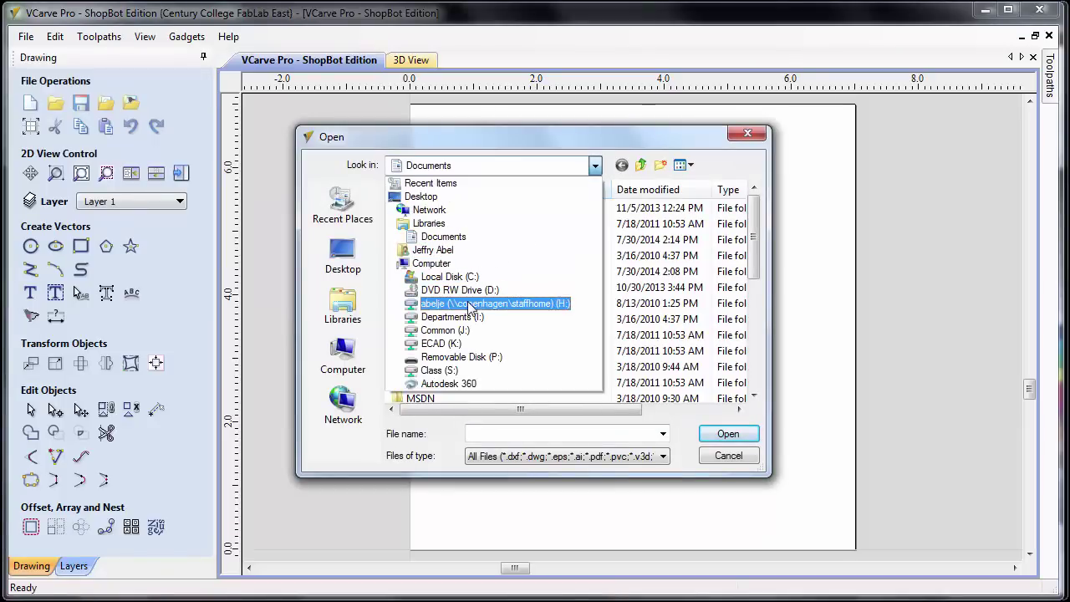
pyautogui.click(471, 305)
pyautogui.click(631, 189)
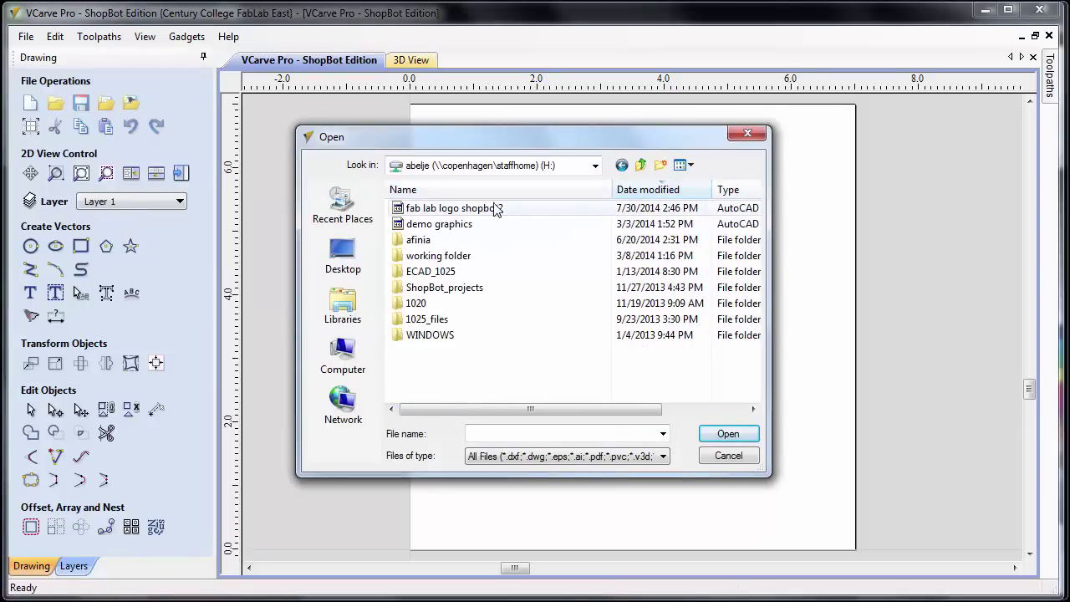
pyautogui.click(420, 211)
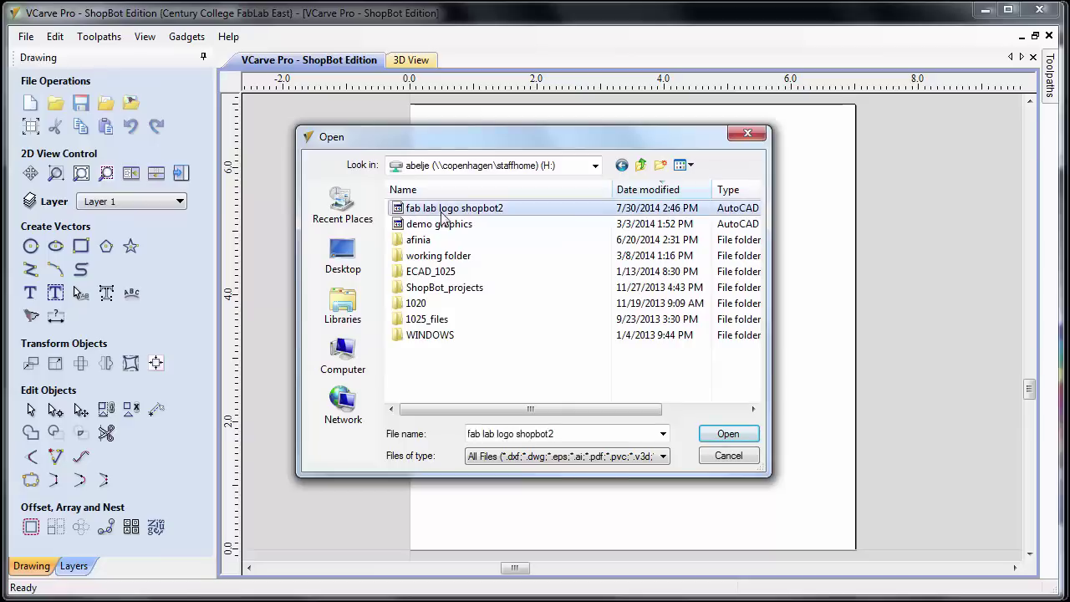
pyautogui.click(728, 435)
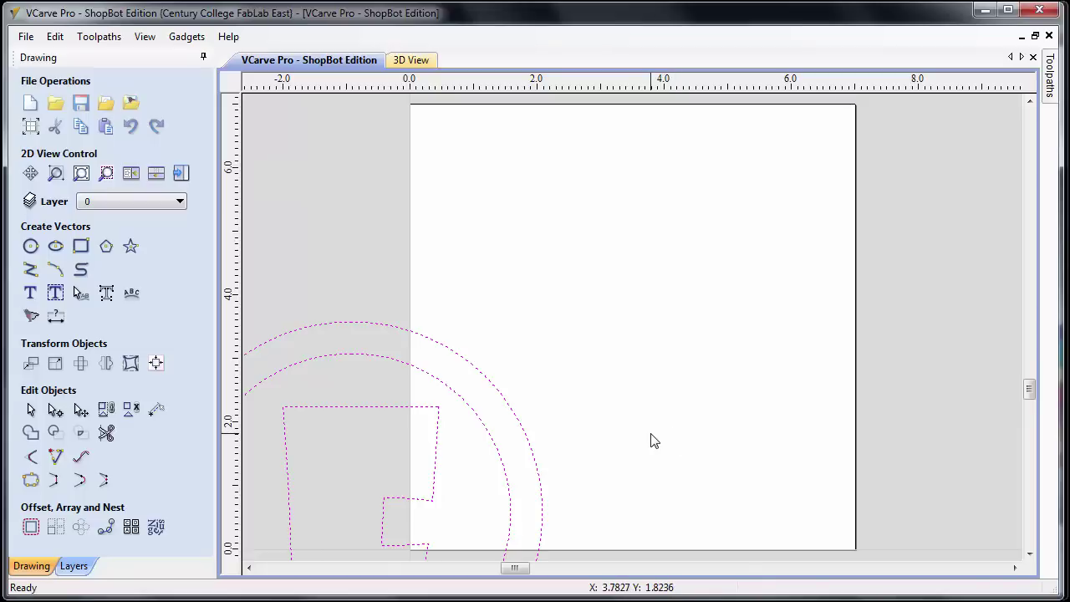
# - Move the imported logo vectors onto the material, centred at about X 3.51 and Y 3.42 inches, and deselect them
pyautogui.click(31, 364)
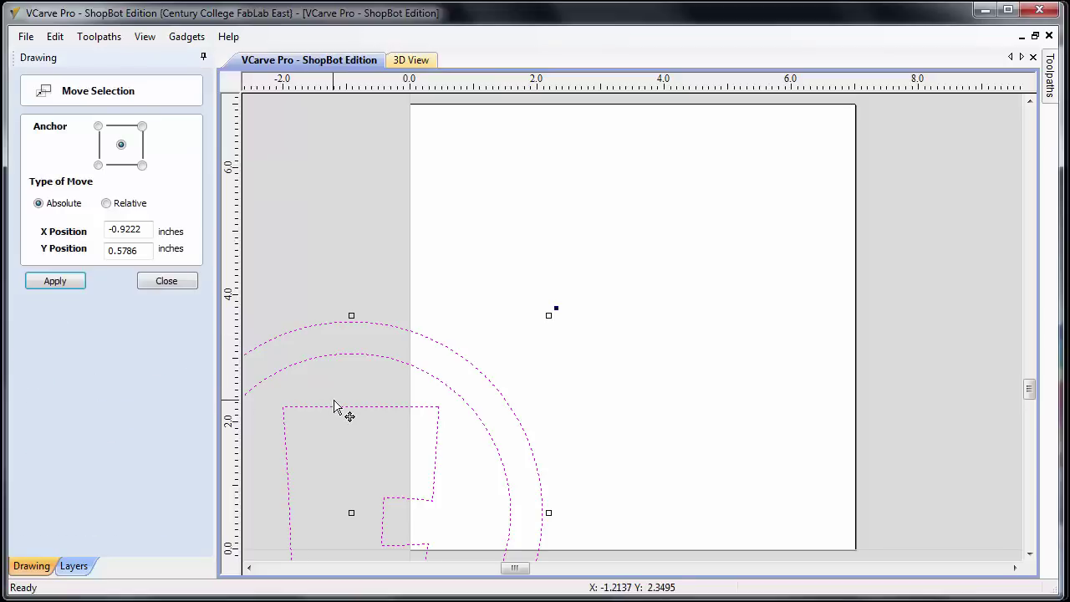
pyautogui.moveTo(337, 405); pyautogui.dragTo(615, 222)
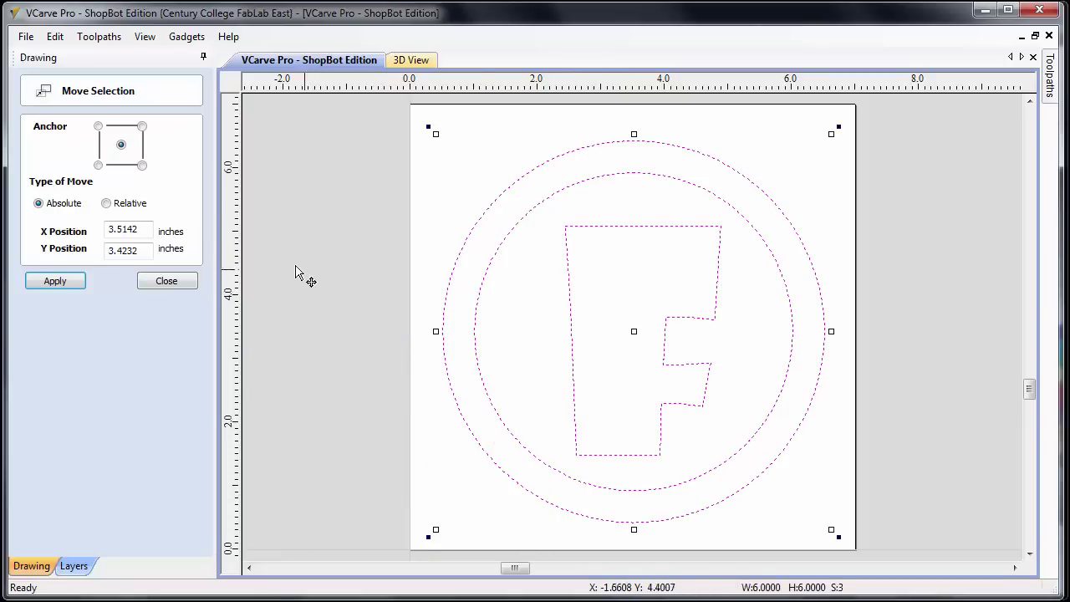
pyautogui.click(60, 283)
pyautogui.click(167, 281)
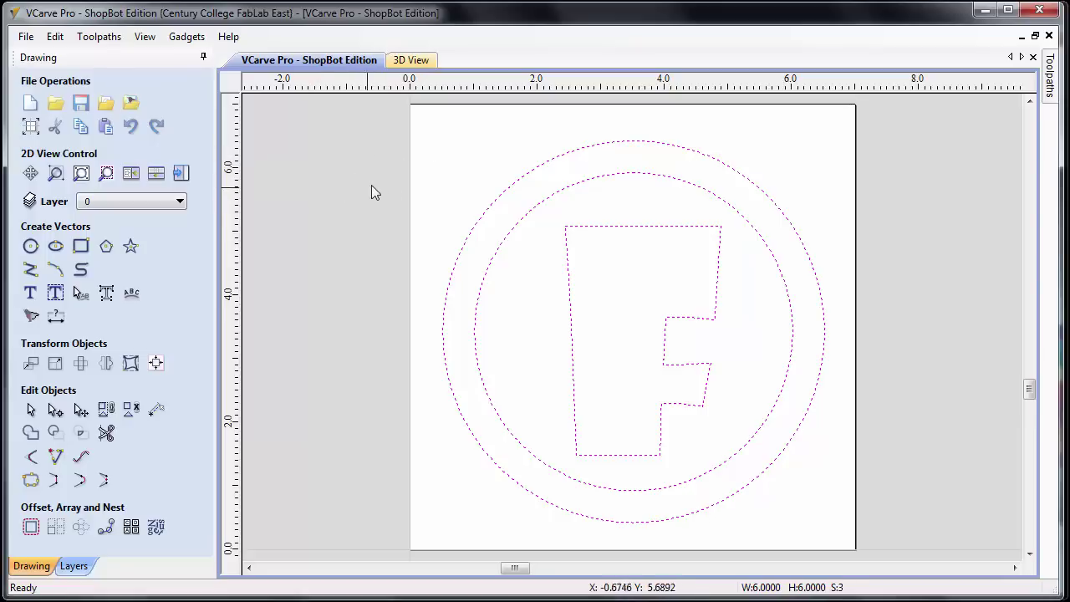
pyautogui.click(452, 150)
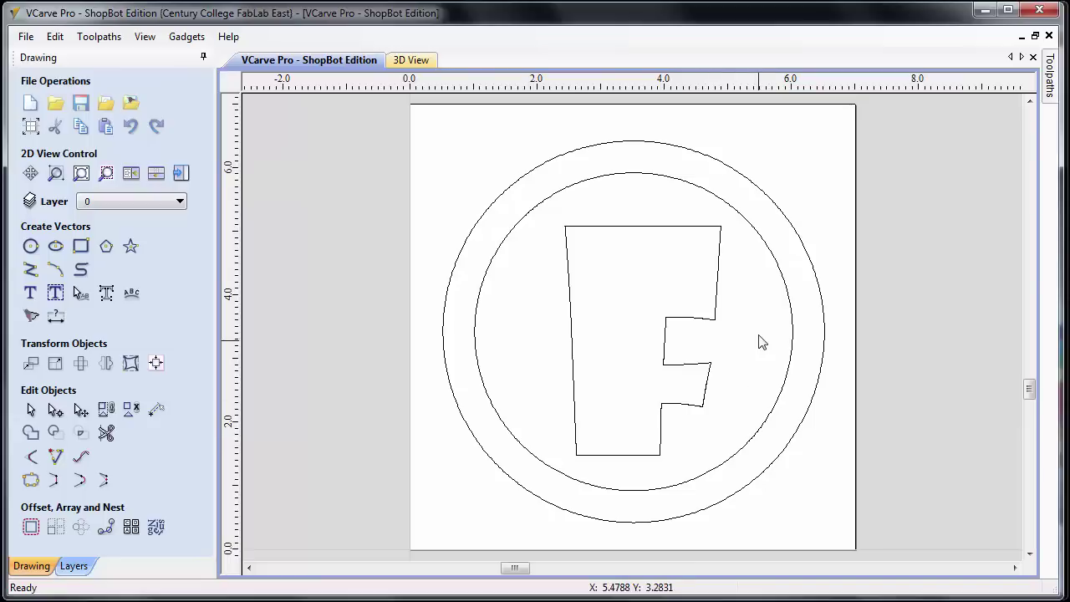
# - Start a pocket toolpath for the letter F and the inner circle with a cut depth of .125 inches
pyautogui.click(646, 174)
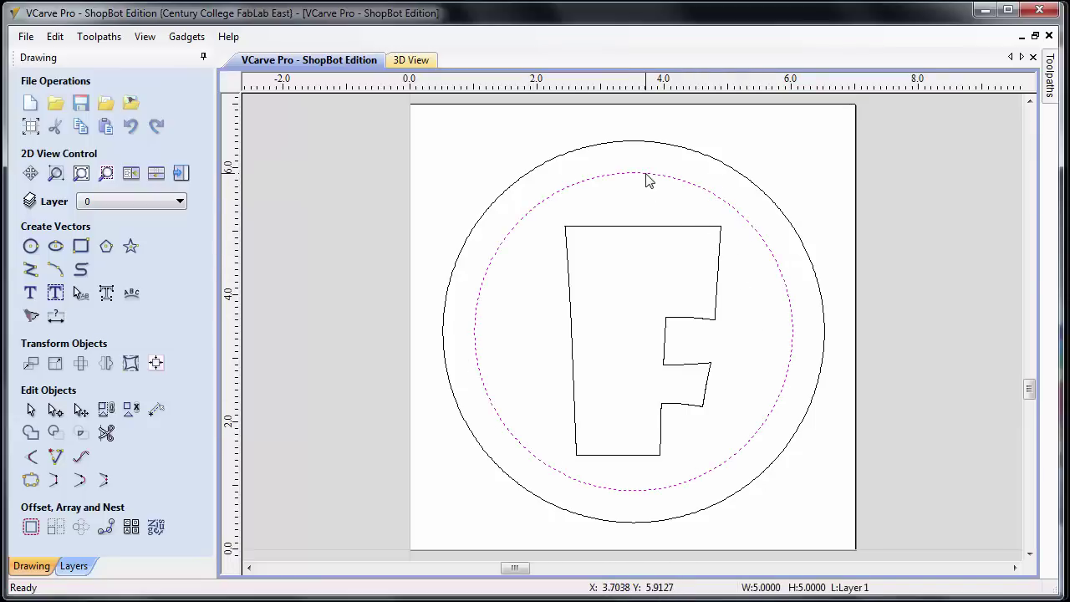
pyautogui.click(652, 226)
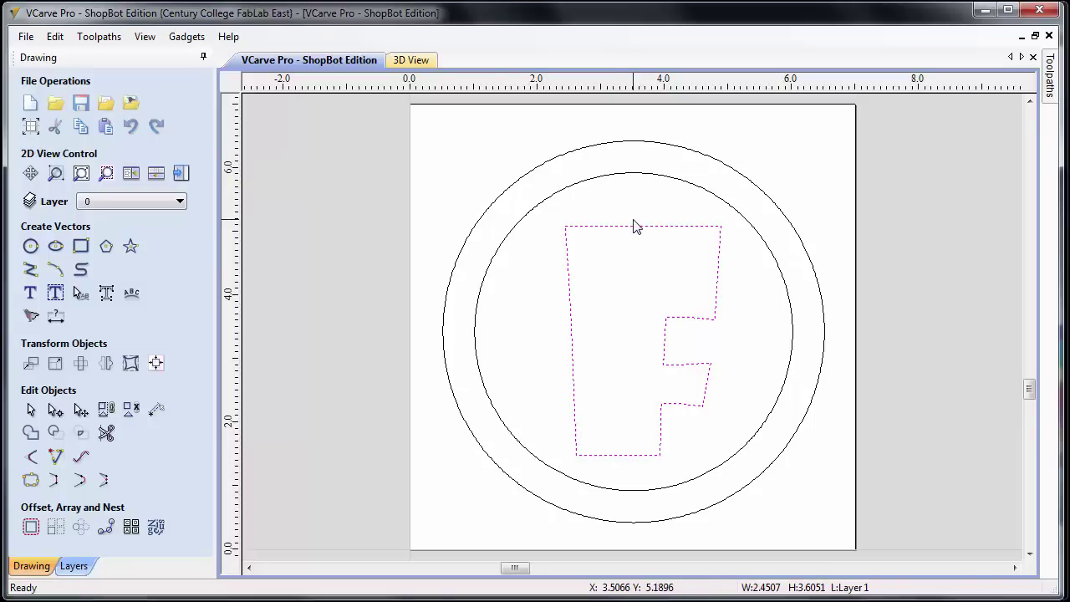
pyautogui.keyDown('shift'); pyautogui.click(641, 175); pyautogui.keyUp('shift')
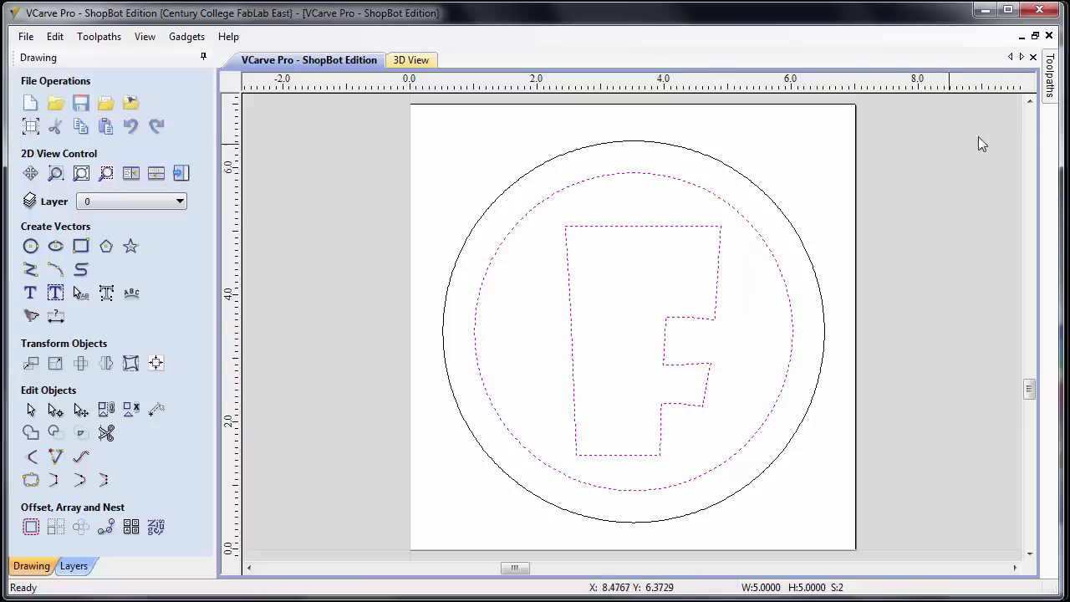
pyautogui.click(1050, 83)
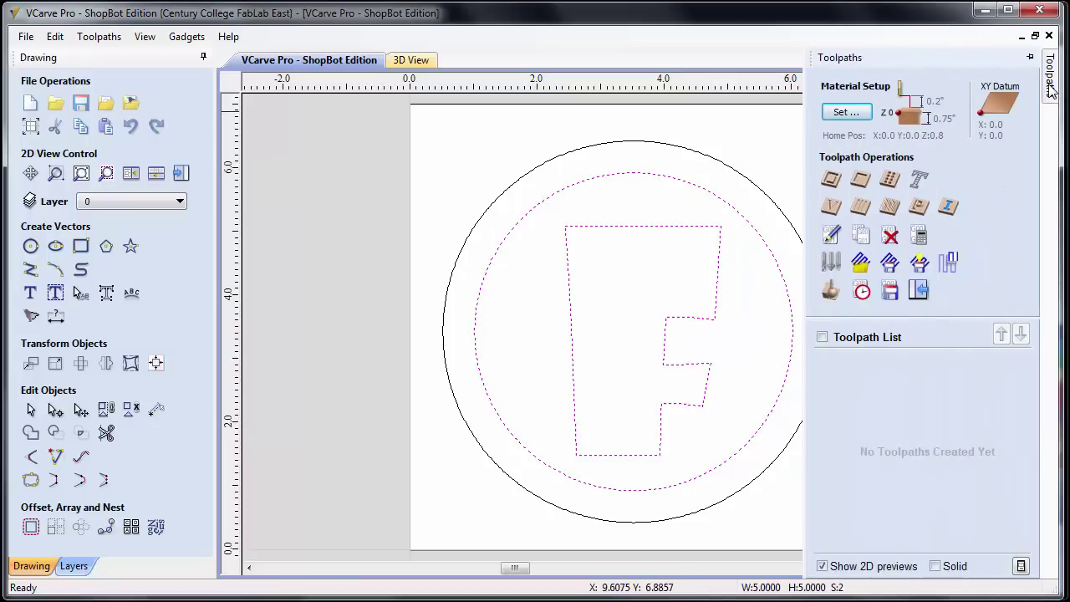
pyautogui.click(859, 182)
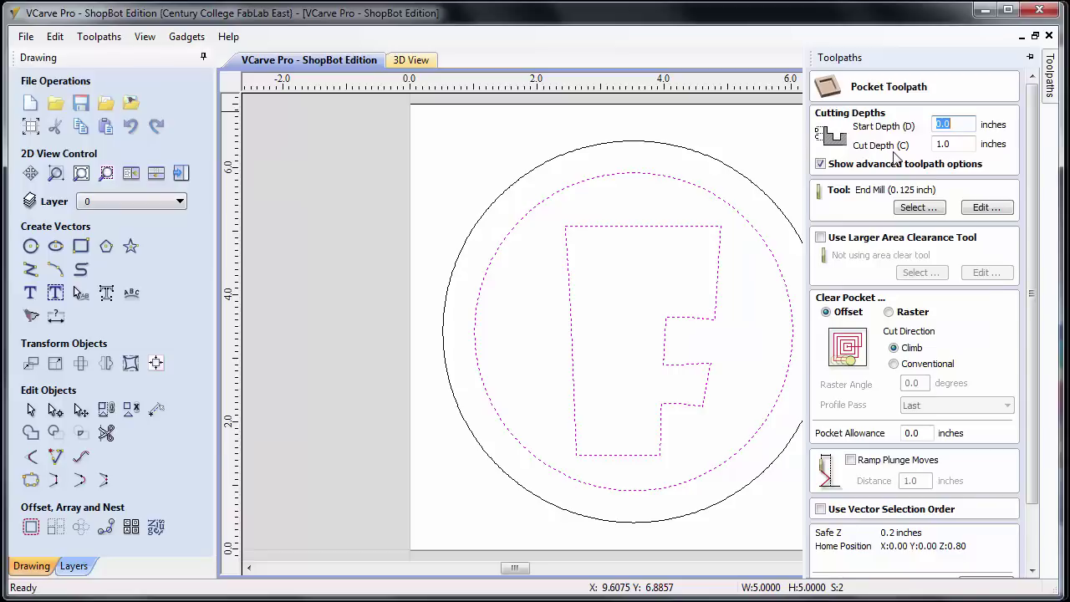
pyautogui.doubleClick(938, 144)
pyautogui.press('BackSpace')
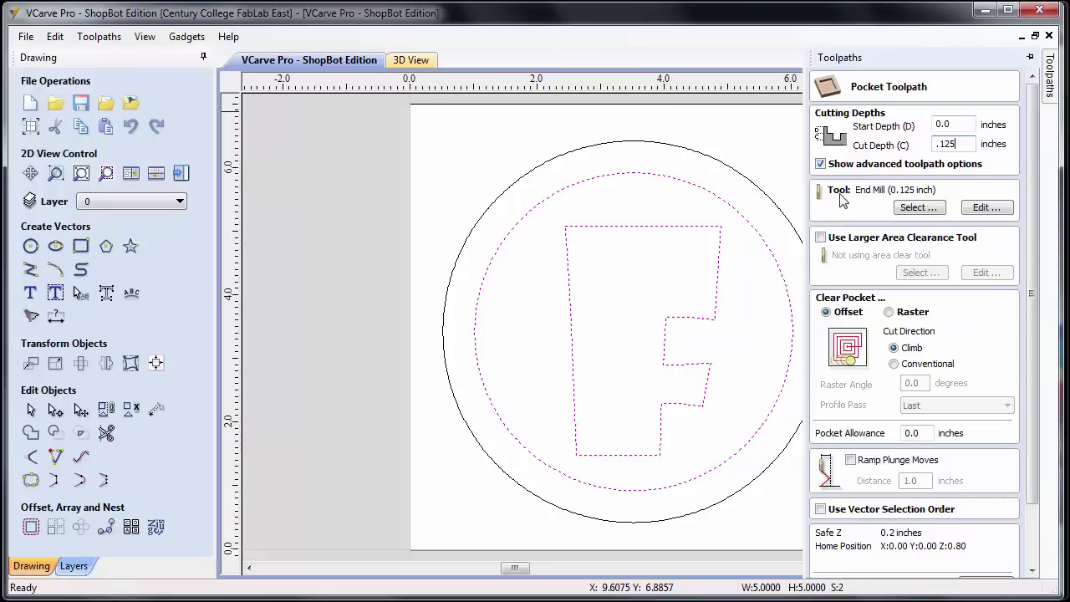
# - Assign the 1/4" Down-cut (57-910) tool from the SB Desktop Starter Set's Wood group to the pocket toolpath
pyautogui.click(919, 208)
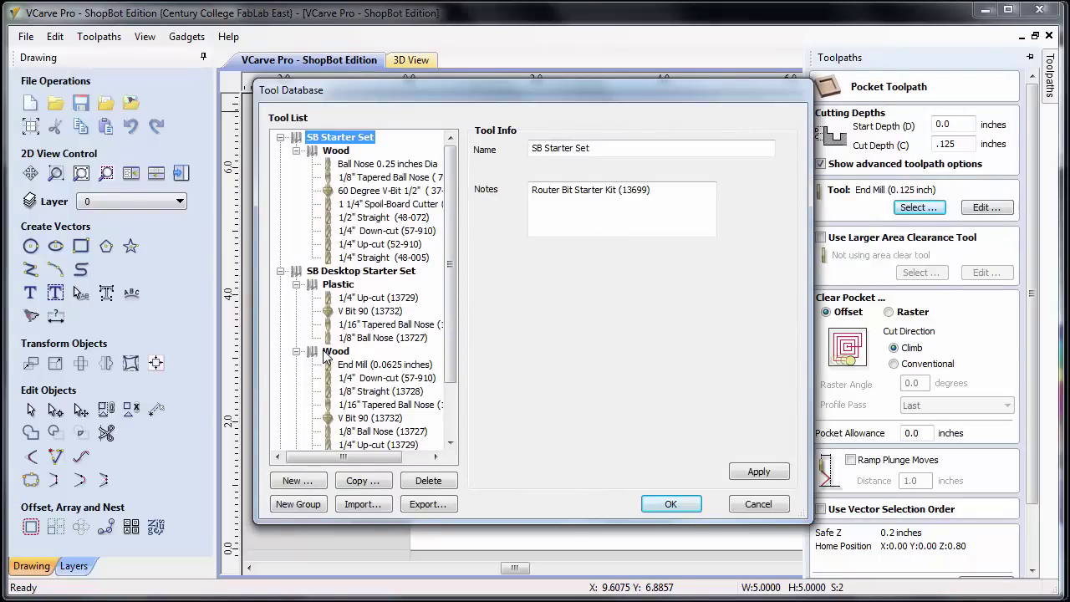
pyautogui.scroll(-1, 423, 340)
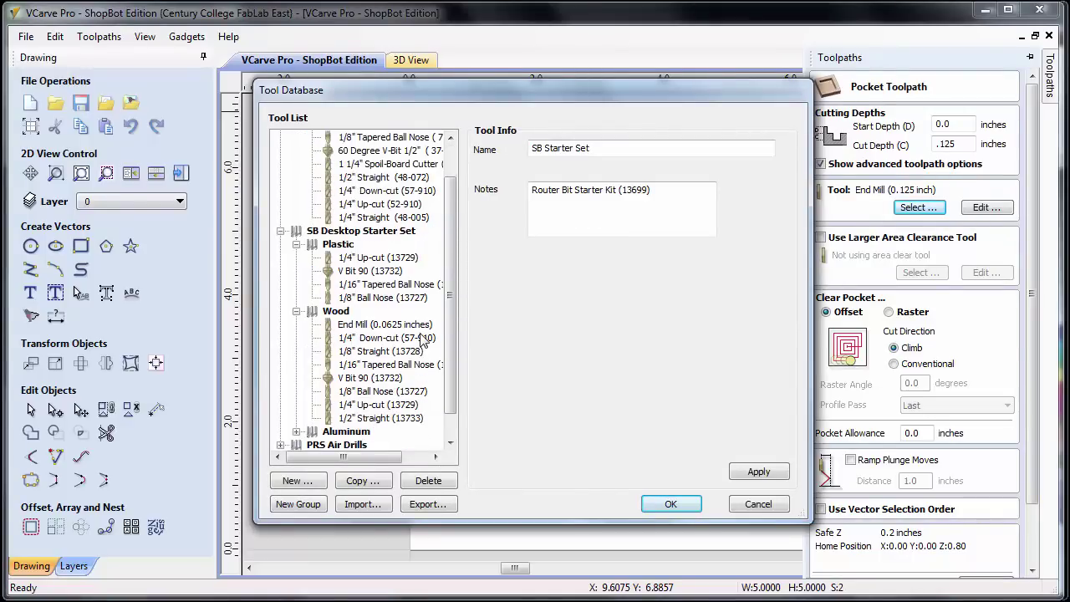
pyautogui.click(371, 339)
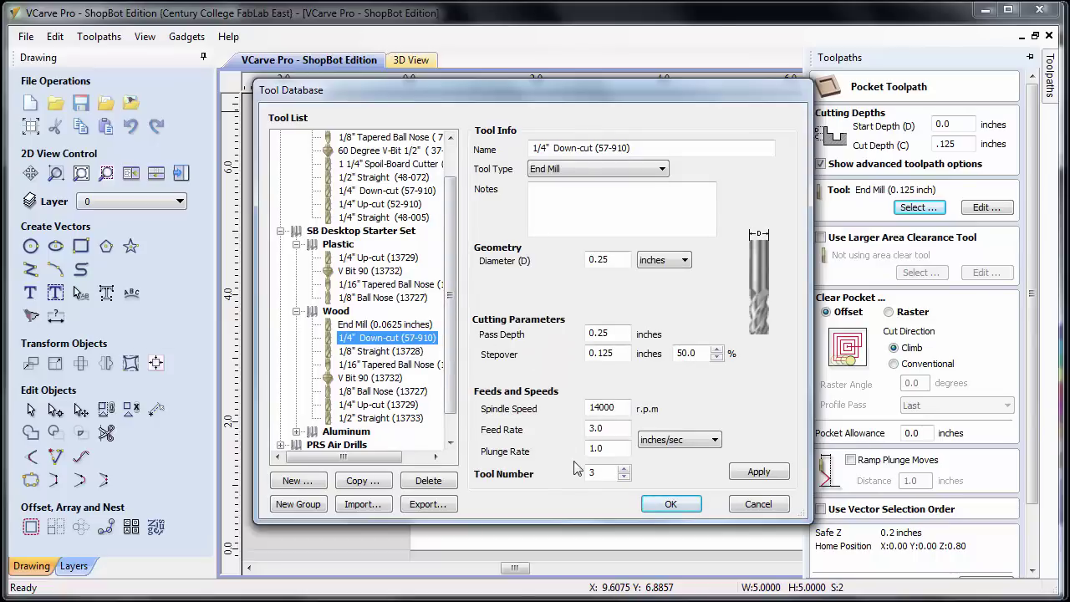
pyautogui.click(670, 504)
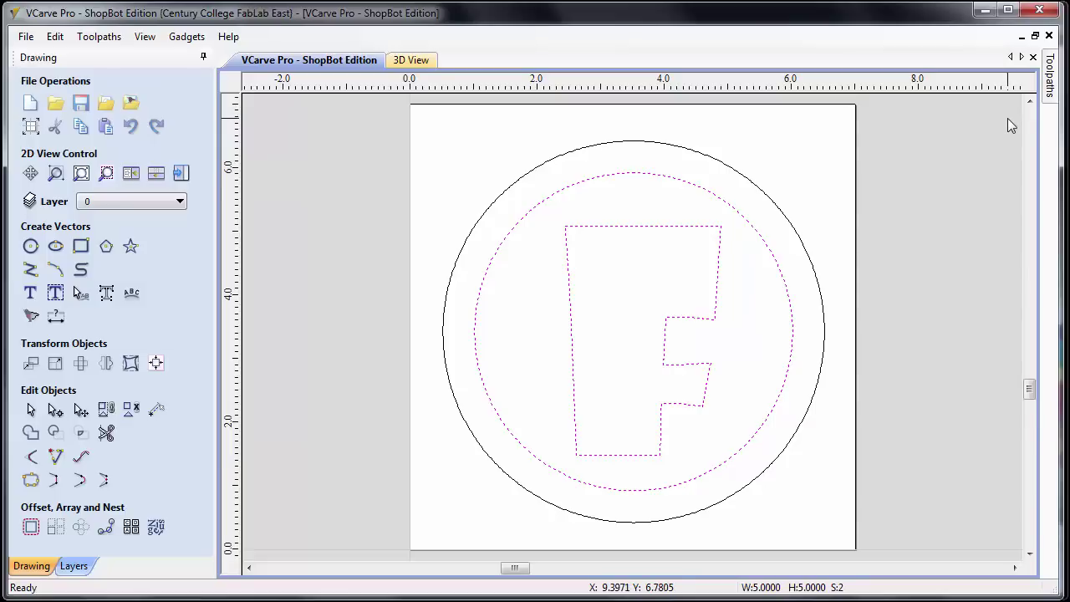
# - Switch the pocket clearing strategy to Raster and back to Offset
pyautogui.moveTo(1052, 81)
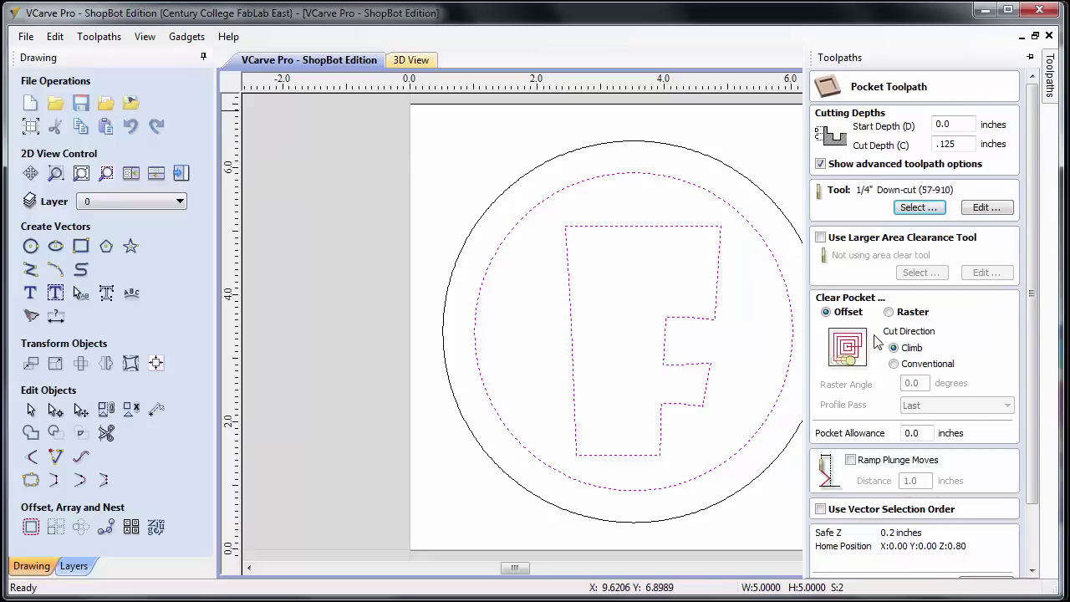
pyautogui.click(890, 313)
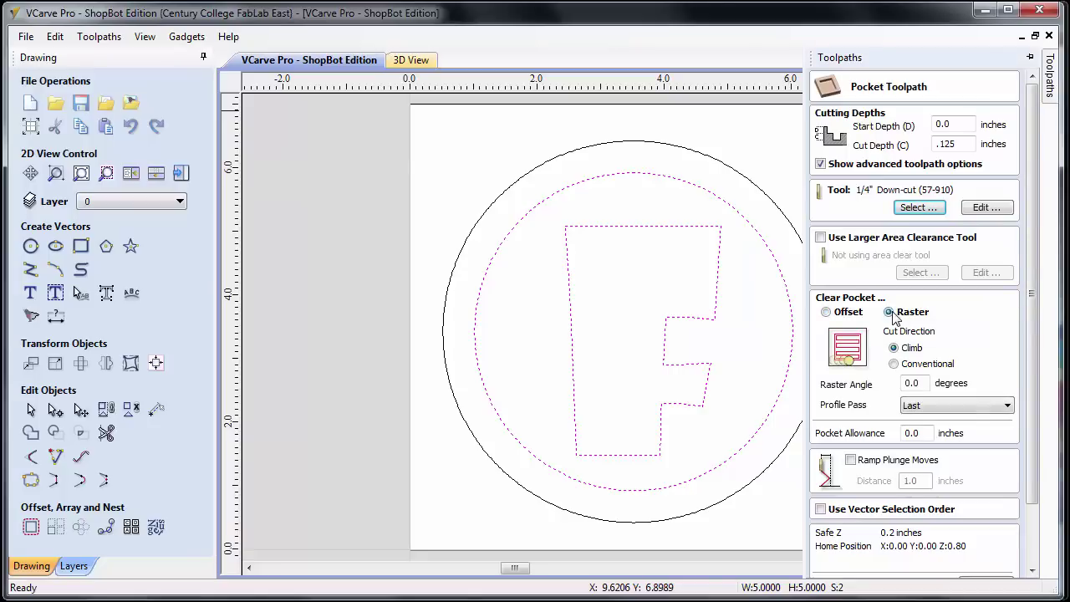
pyautogui.click(826, 313)
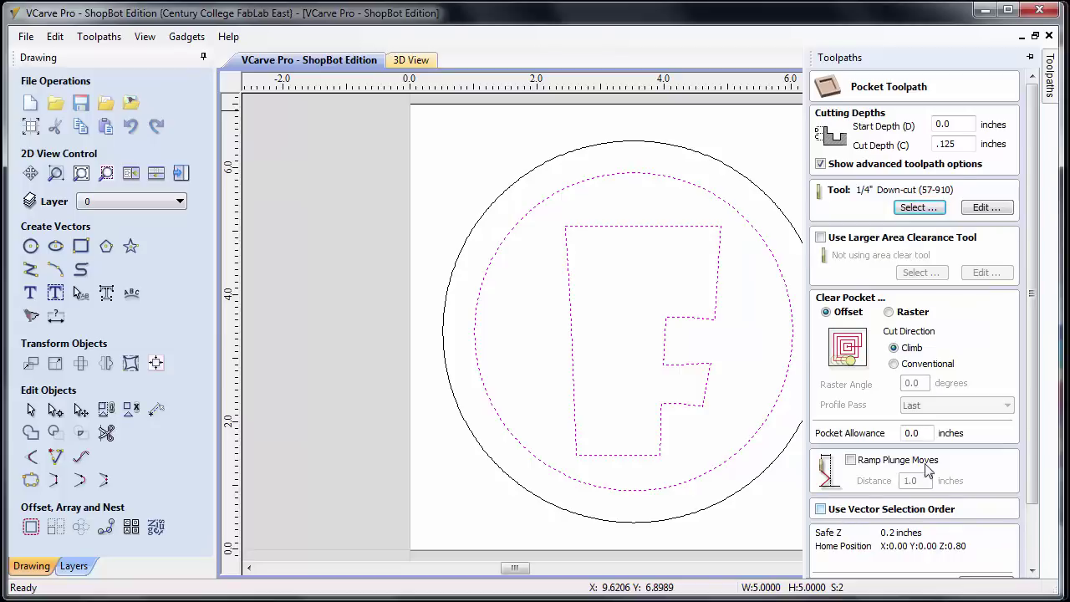
# - Name the pocket toolpath "First Pocket" and calculate it
pyautogui.moveTo(1035, 445); pyautogui.dragTo(1029, 503)
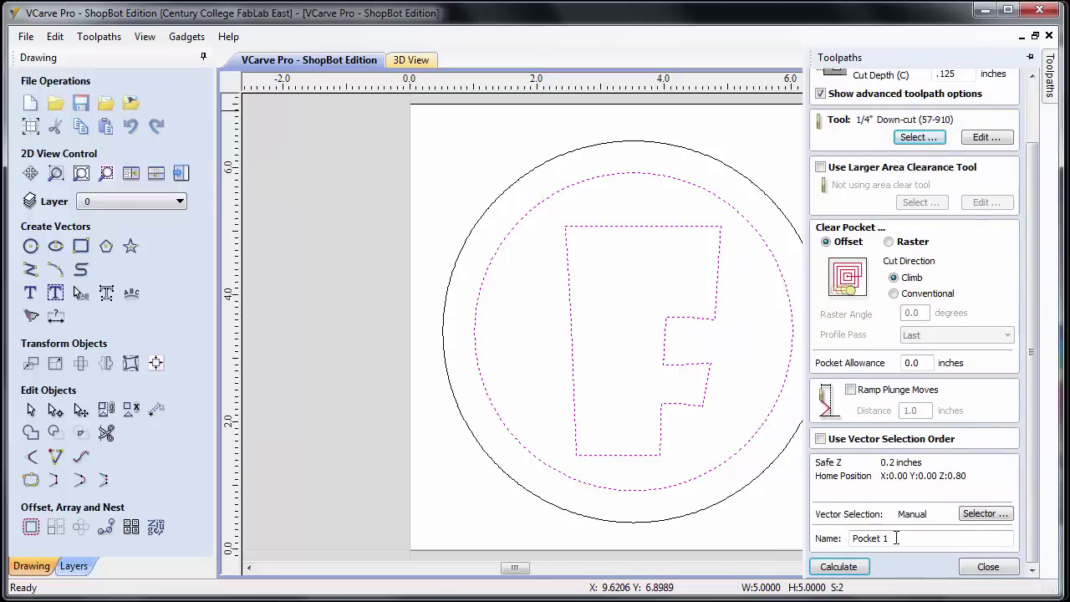
pyautogui.click(894, 538)
pyautogui.moveTo(894, 539); pyautogui.dragTo(837, 539)
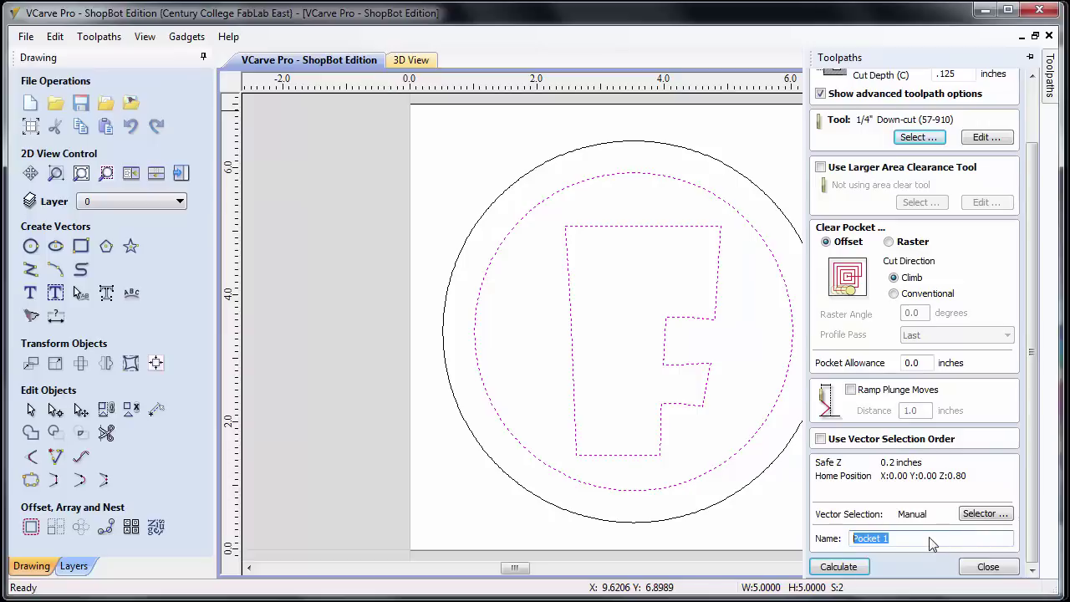
pyautogui.write('F')
pyautogui.write('cke')
pyautogui.click(838, 567)
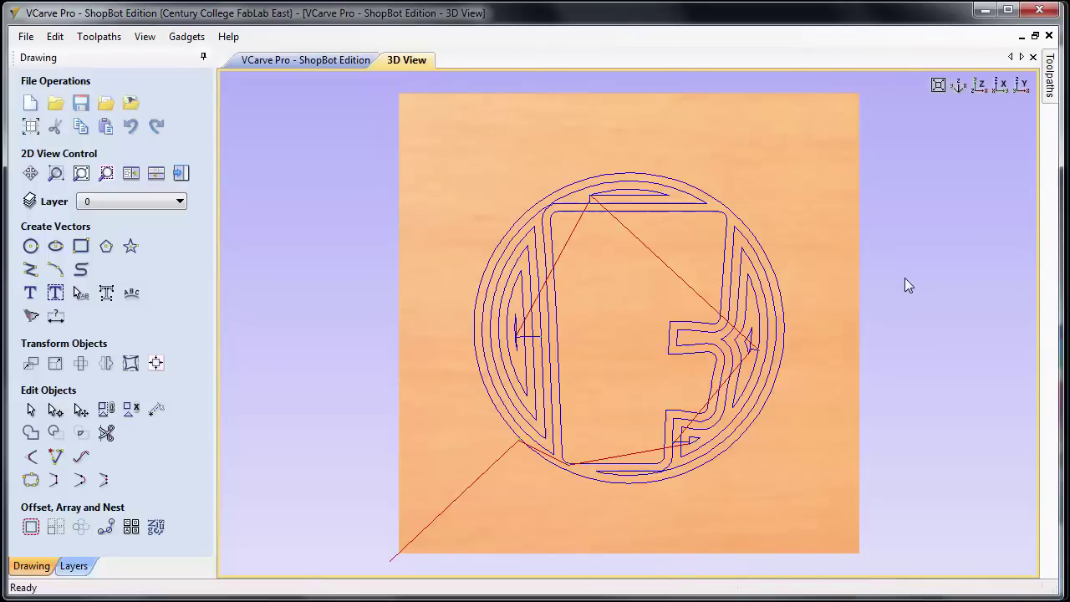
# - Preview the visible toolpaths in 3D and examine the pocket around the F from a tilted close-up view
pyautogui.click(422, 63)
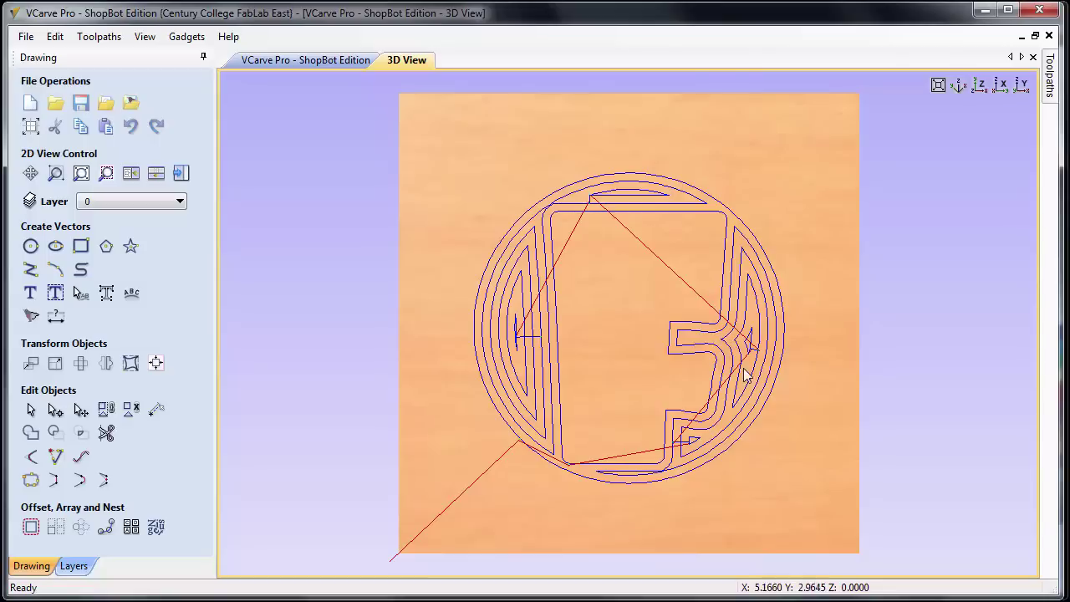
pyautogui.click(1050, 88)
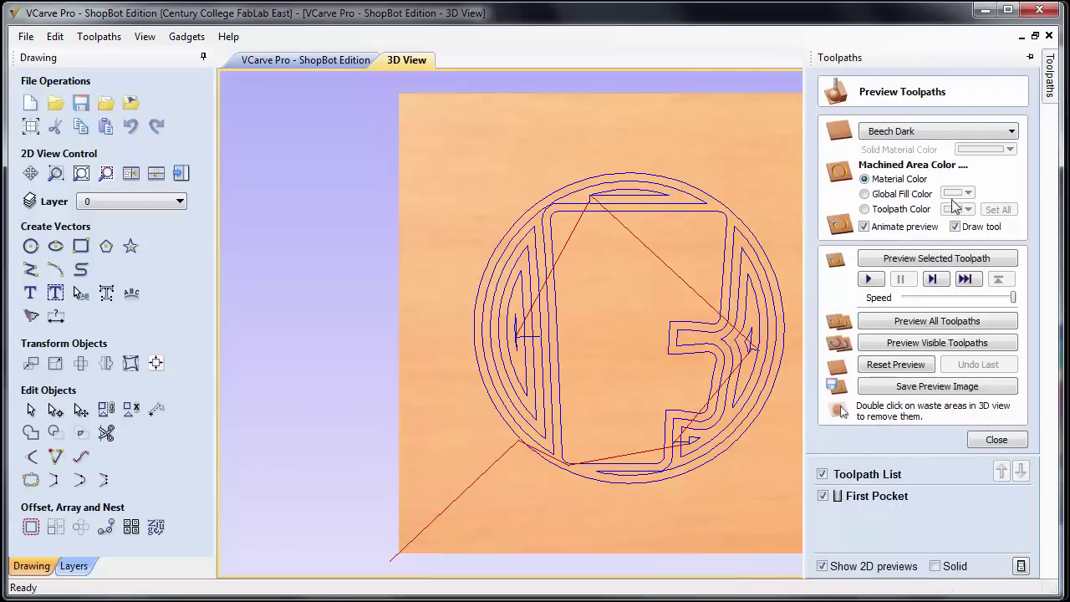
pyautogui.click(913, 322)
pyautogui.click(1055, 98)
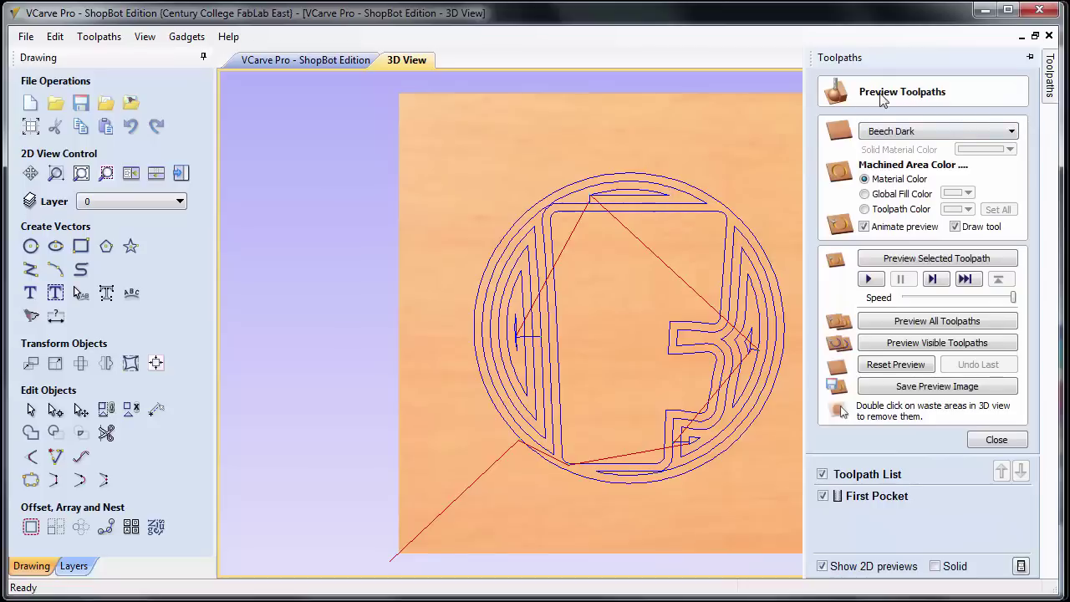
pyautogui.click(911, 348)
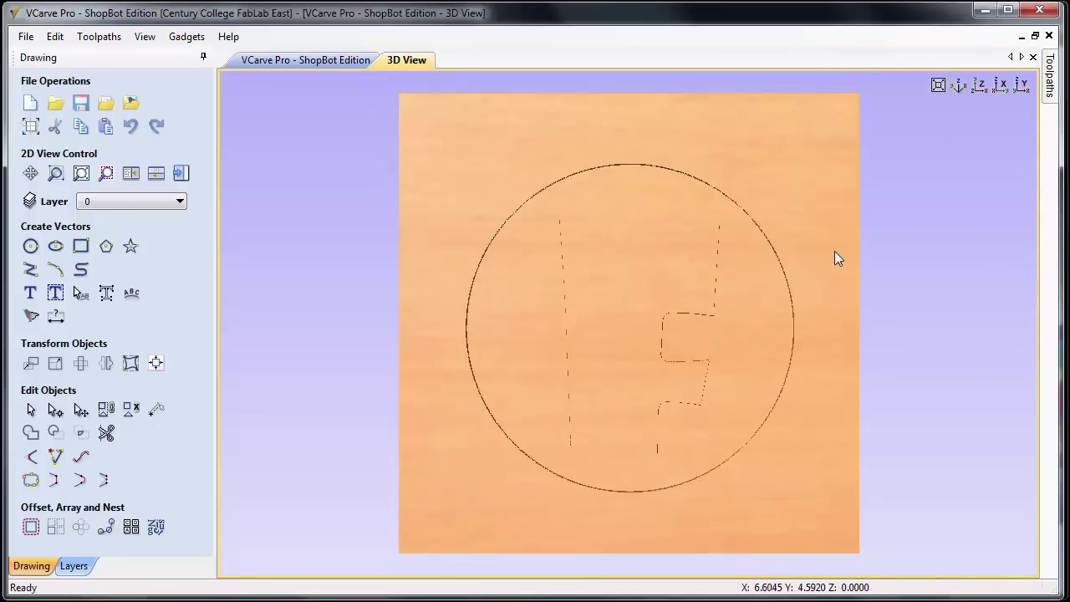
pyautogui.moveTo(834, 258); pyautogui.dragTo(708, 323)
pyautogui.scroll(5, 677, 330)
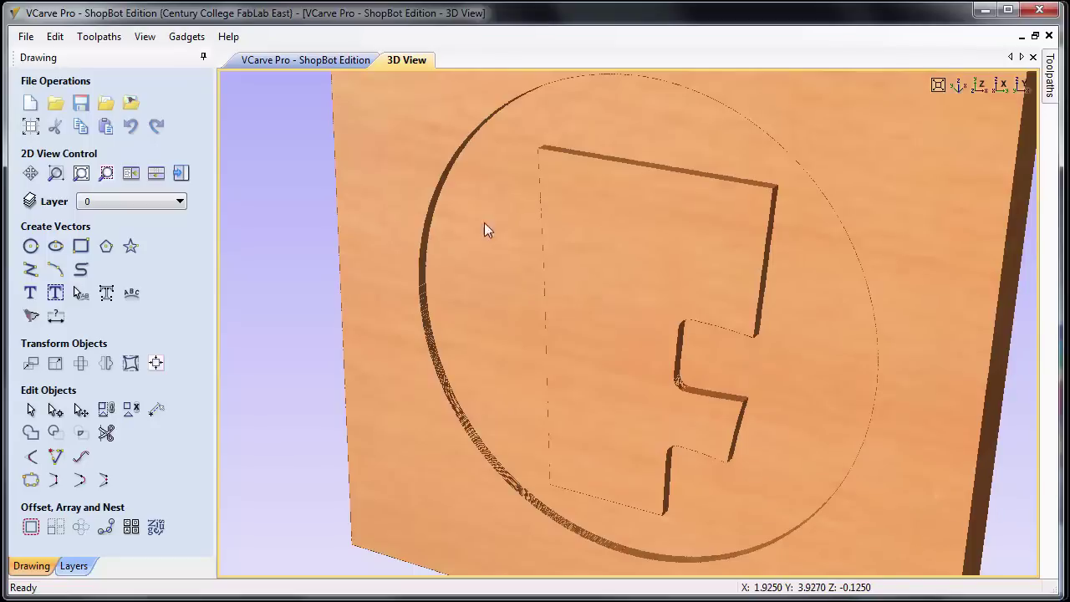
# - Start a 2D profile toolpath for only the outer circle in the 2D view, with a cut depth of .78 inches
pyautogui.click(302, 62)
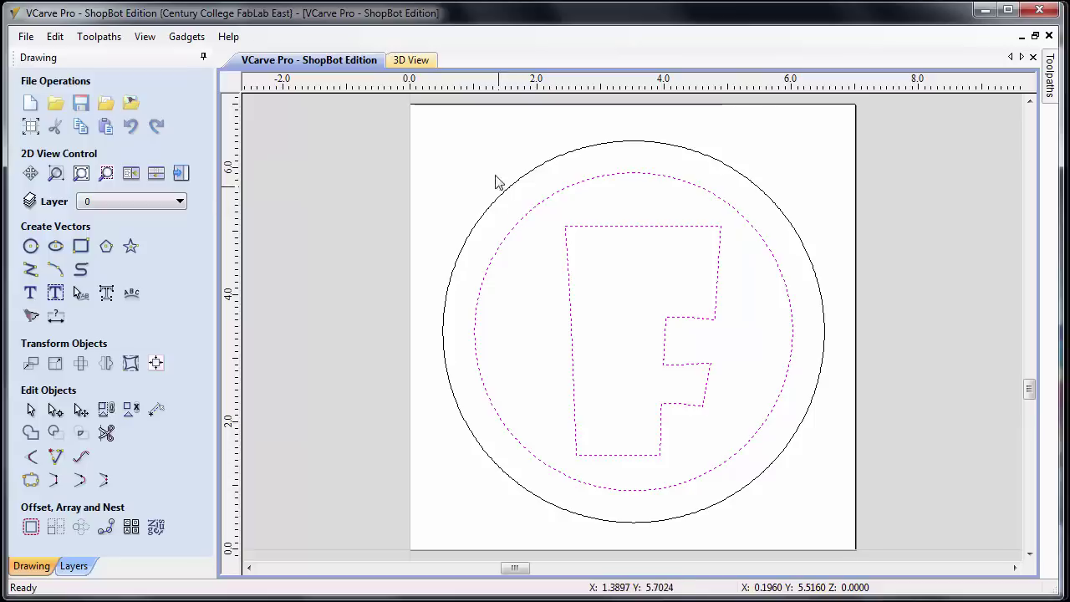
pyautogui.click(460, 161)
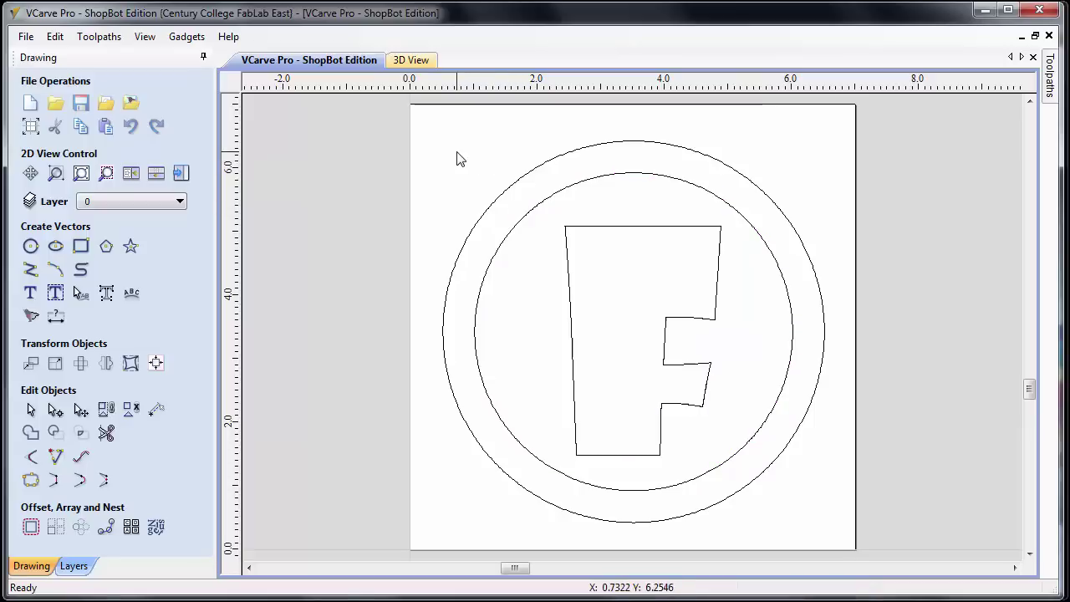
pyautogui.click(523, 177)
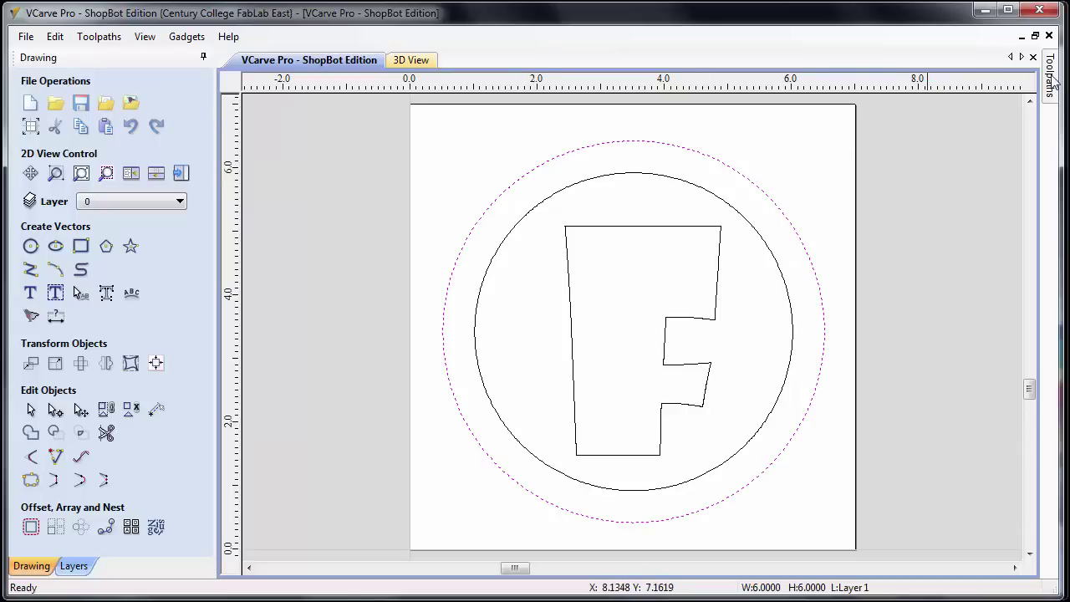
pyautogui.moveTo(1050, 82)
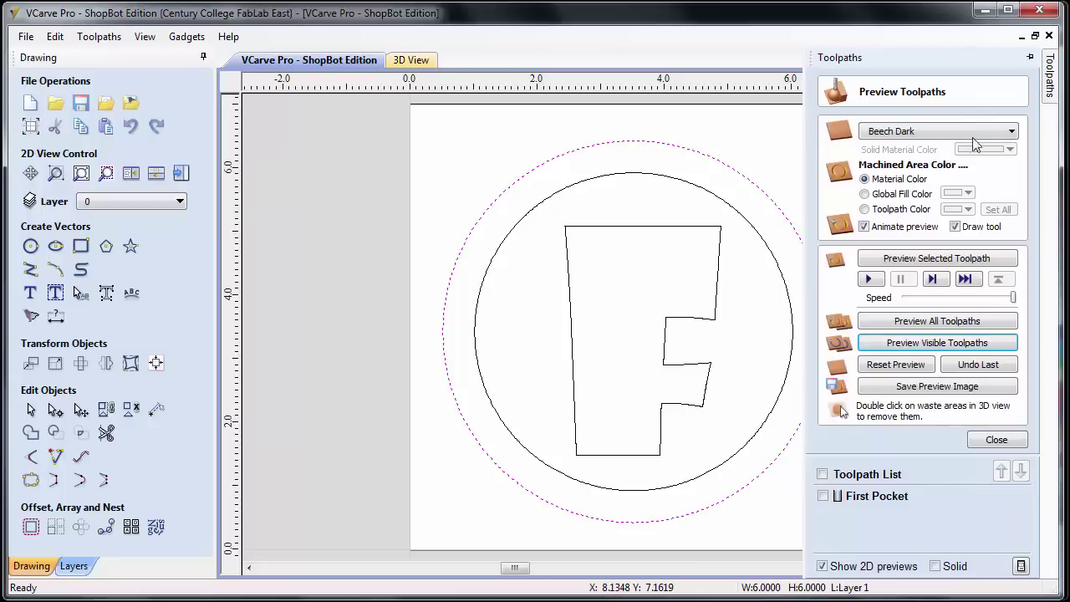
pyautogui.click(996, 442)
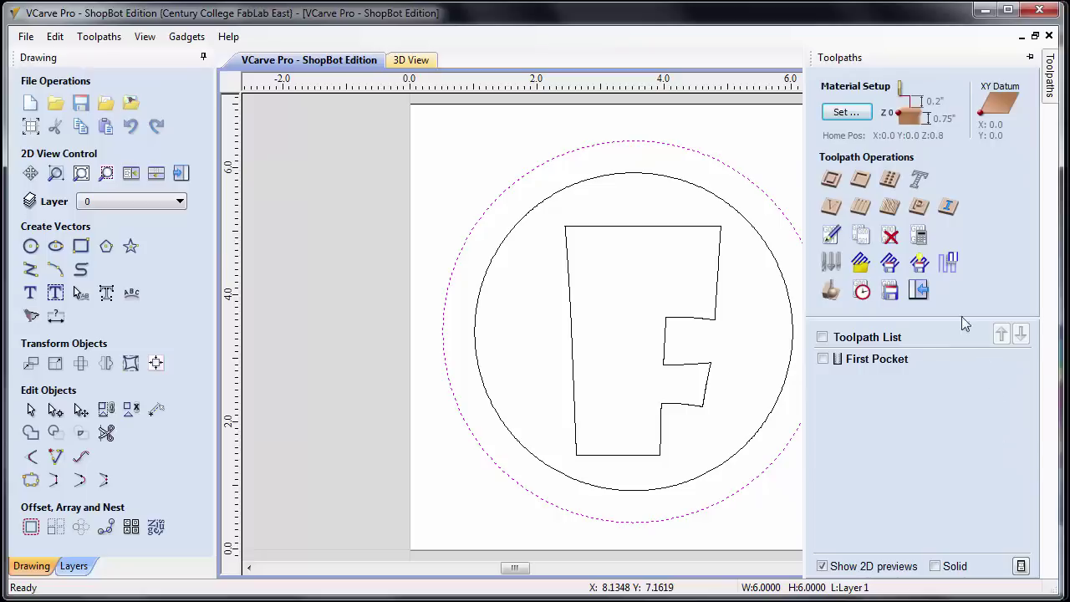
pyautogui.click(833, 183)
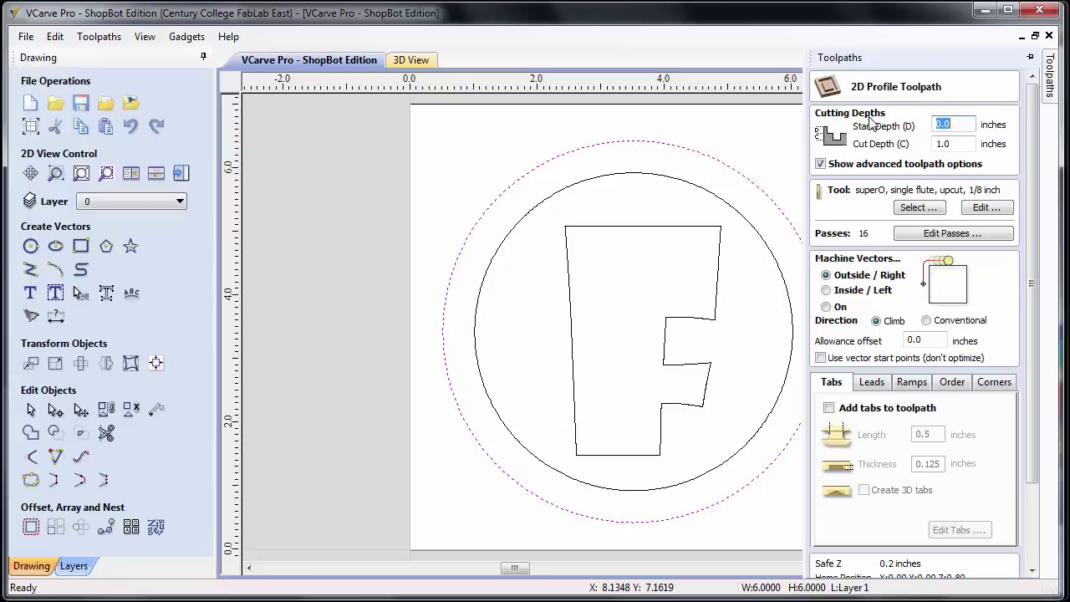
pyautogui.doubleClick(956, 143)
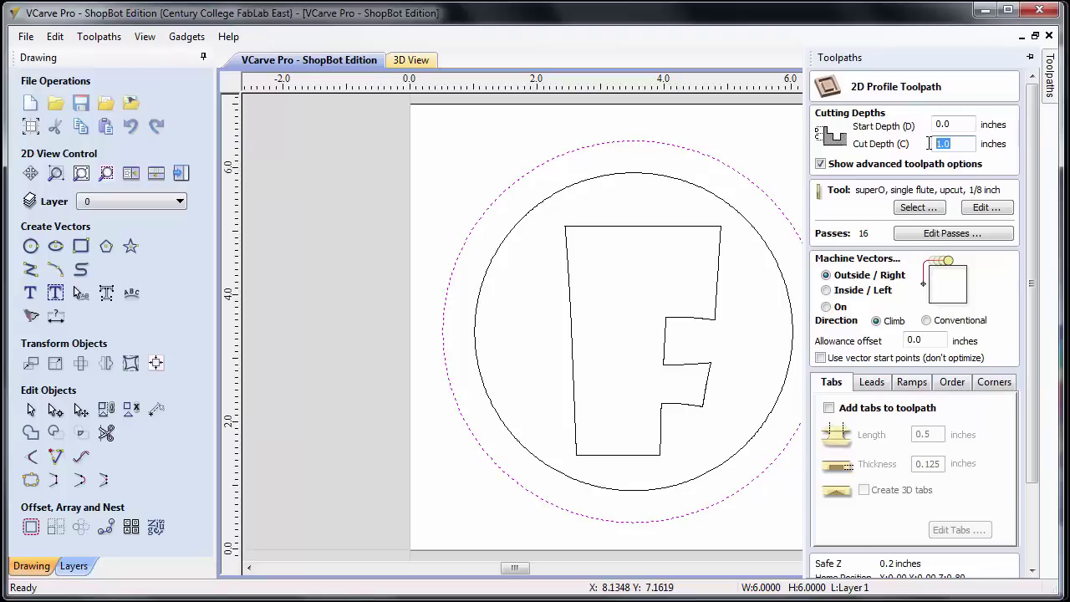
pyautogui.write('.78')
# - Assign the 1/4" Down-cut (57-910) tool from the SB Desktop Starter Set's Wood group to the profile toolpath
pyautogui.click(917, 208)
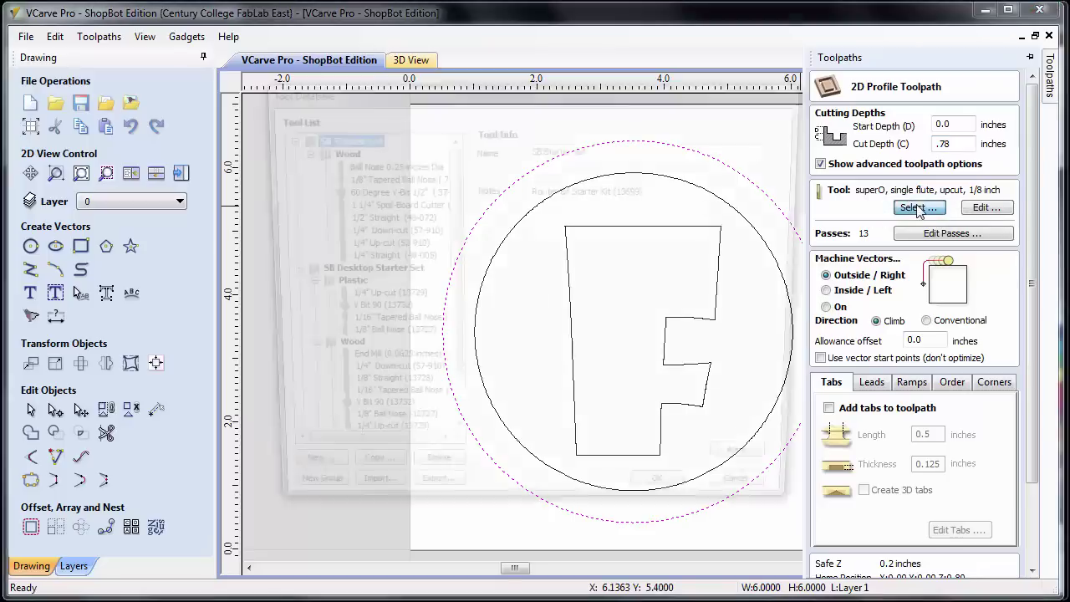
pyautogui.click(368, 379)
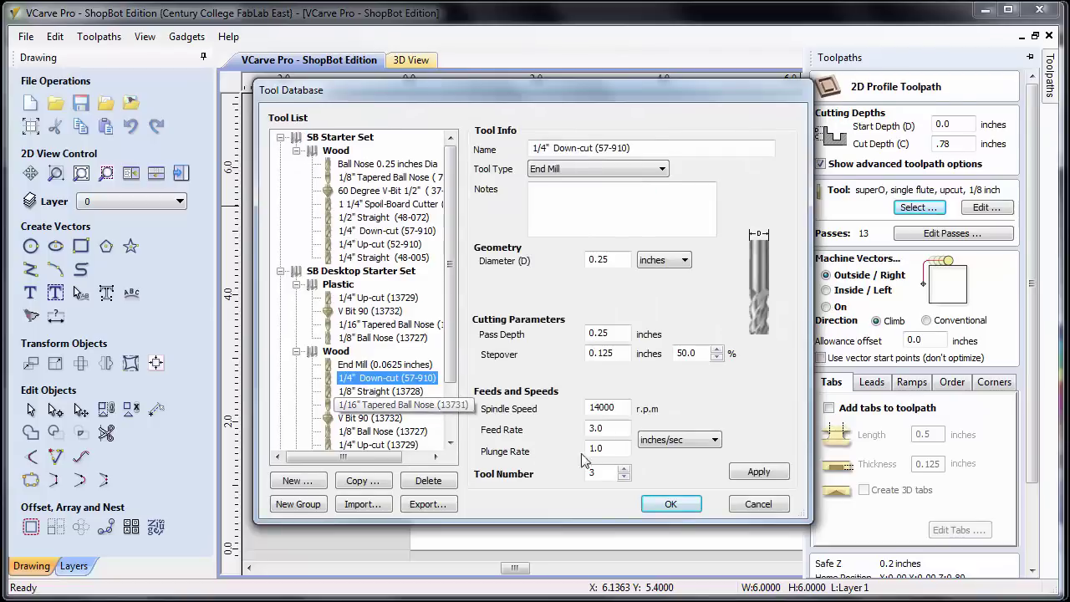
pyautogui.click(671, 504)
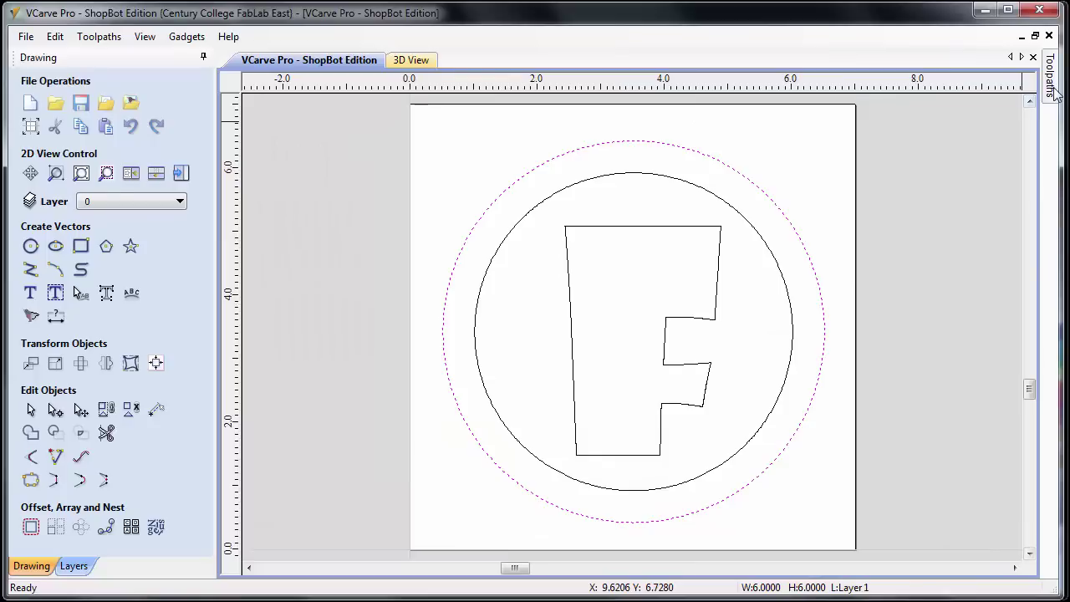
# - Try machining the vector on Inside / Left and On, and return to Outside / Right
pyautogui.moveTo(1050, 79)
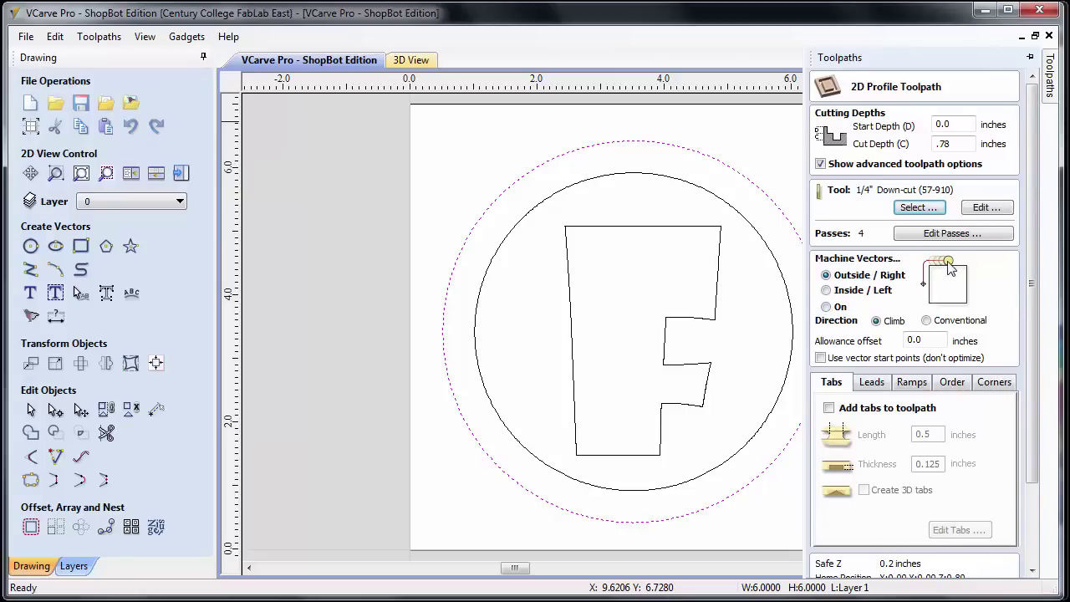
pyautogui.click(826, 290)
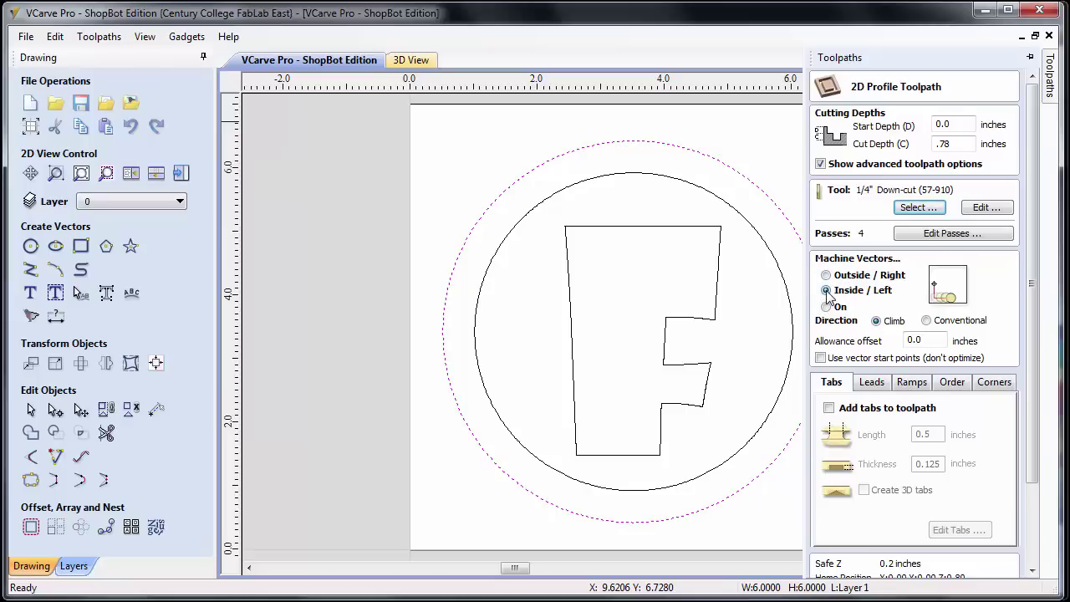
pyautogui.click(825, 306)
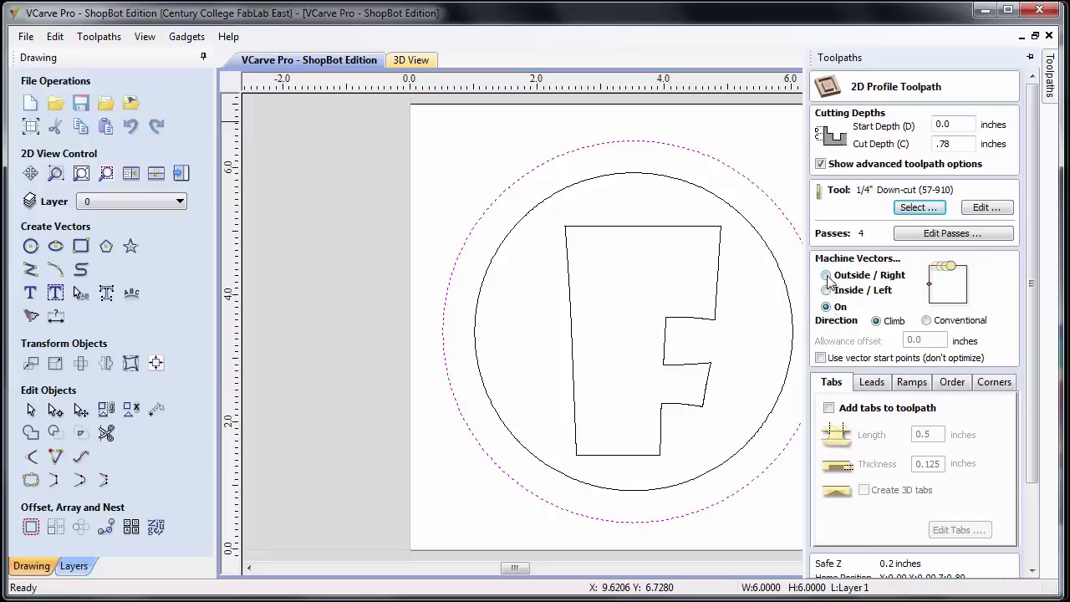
pyautogui.click(827, 275)
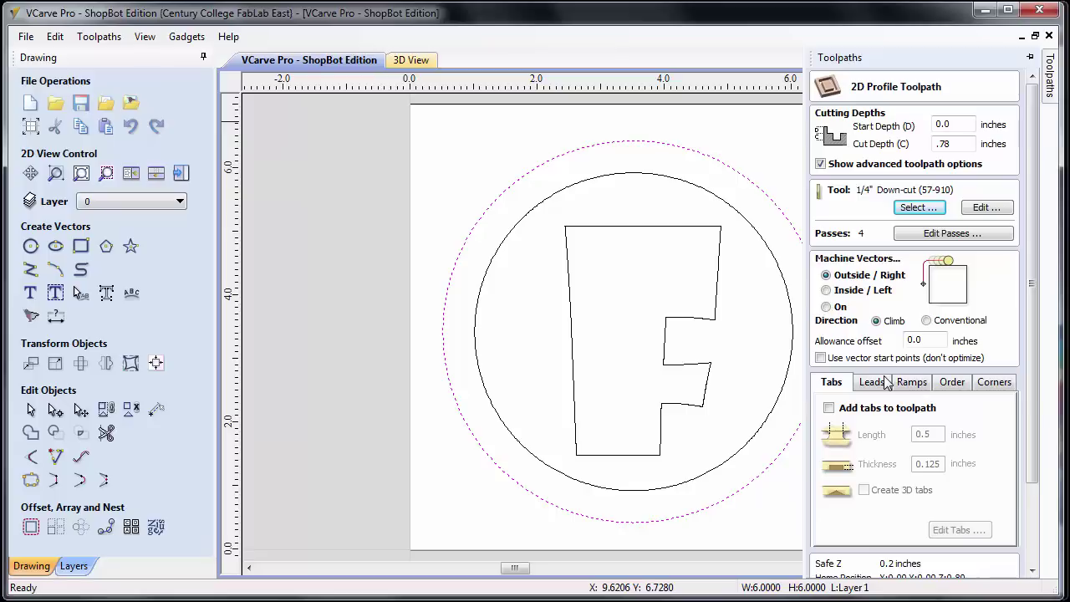
# - Enable tabs on the profile toolpath and add a constant number of 3 tabs around the outer circle
pyautogui.click(829, 408)
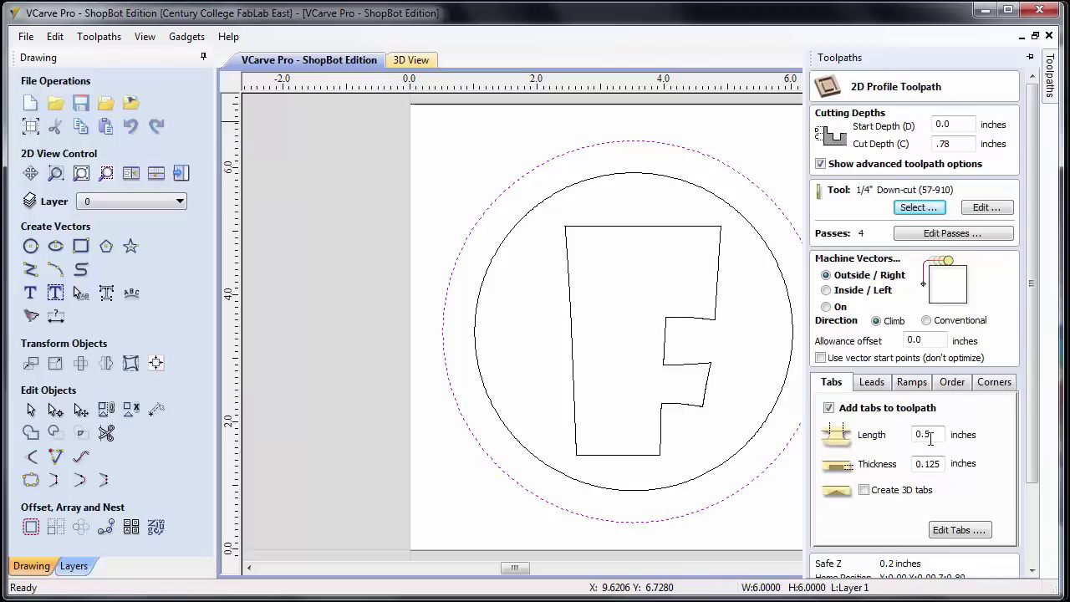
pyautogui.click(957, 529)
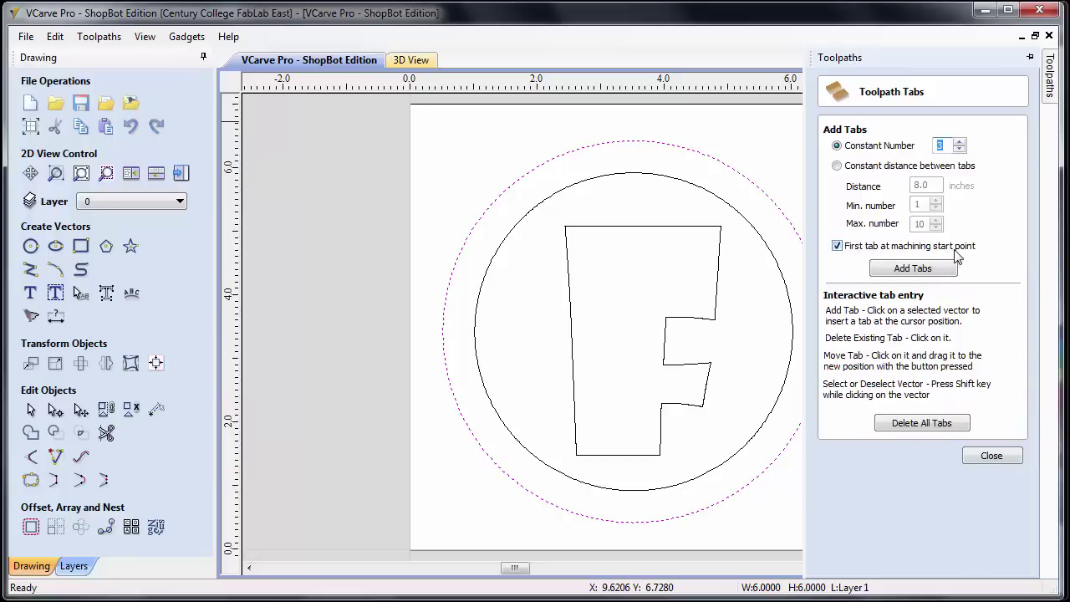
pyautogui.click(915, 268)
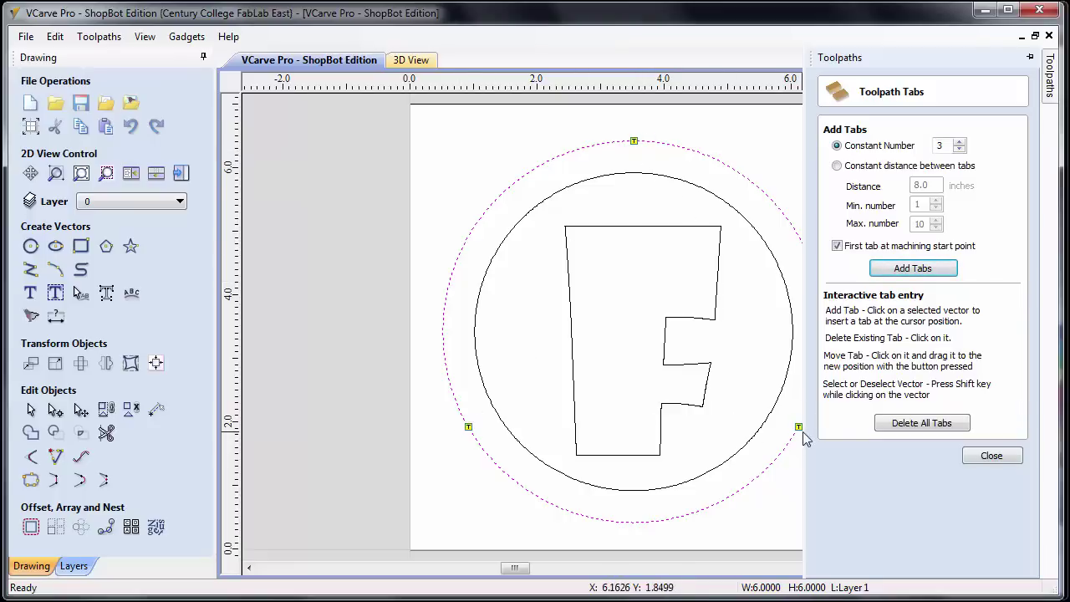
# - Reposition the three tabs along the outer circle: top one slightly left, lower-left one upward, lower-right one downward
pyautogui.moveTo(645, 127)
pyautogui.mouseDown()
pyautogui.moveTo(573, 136)
pyautogui.moveTo(628, 138)
pyautogui.mouseUp()
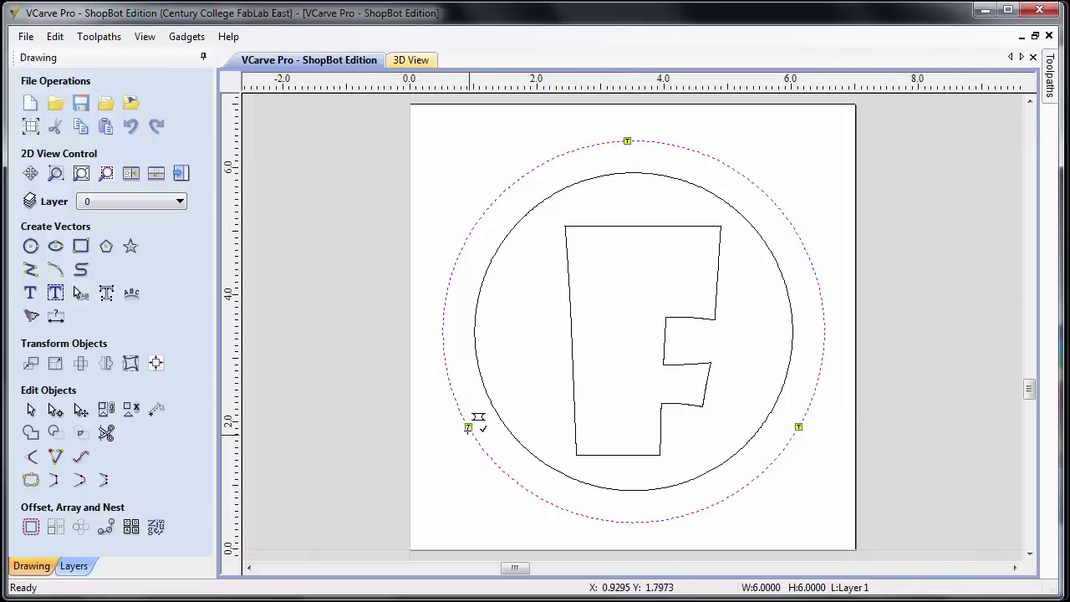
pyautogui.moveTo(468, 428); pyautogui.dragTo(459, 383)
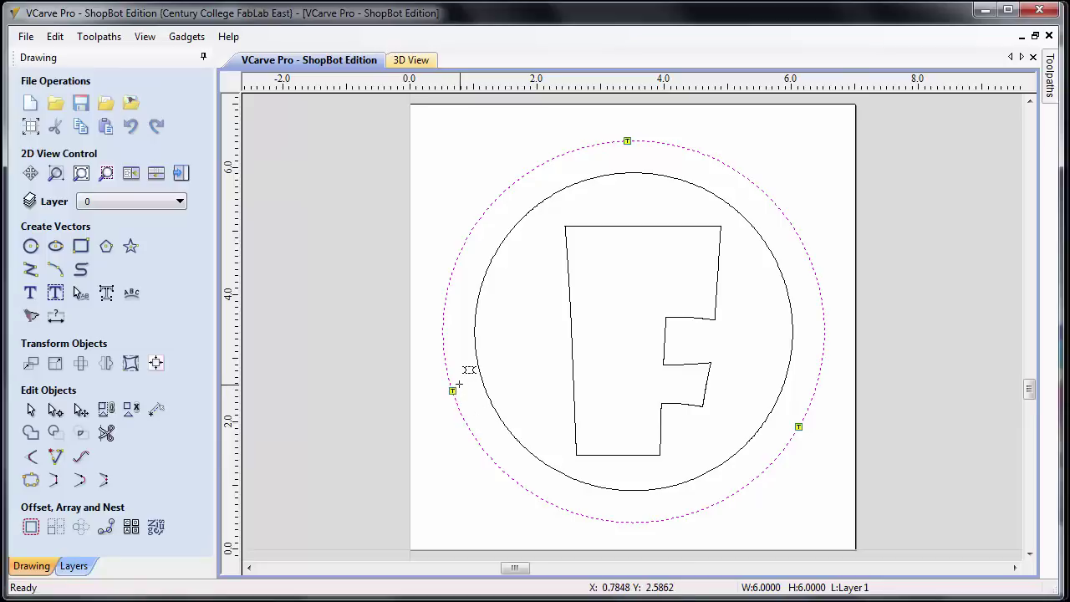
pyautogui.moveTo(798, 428); pyautogui.dragTo(776, 470)
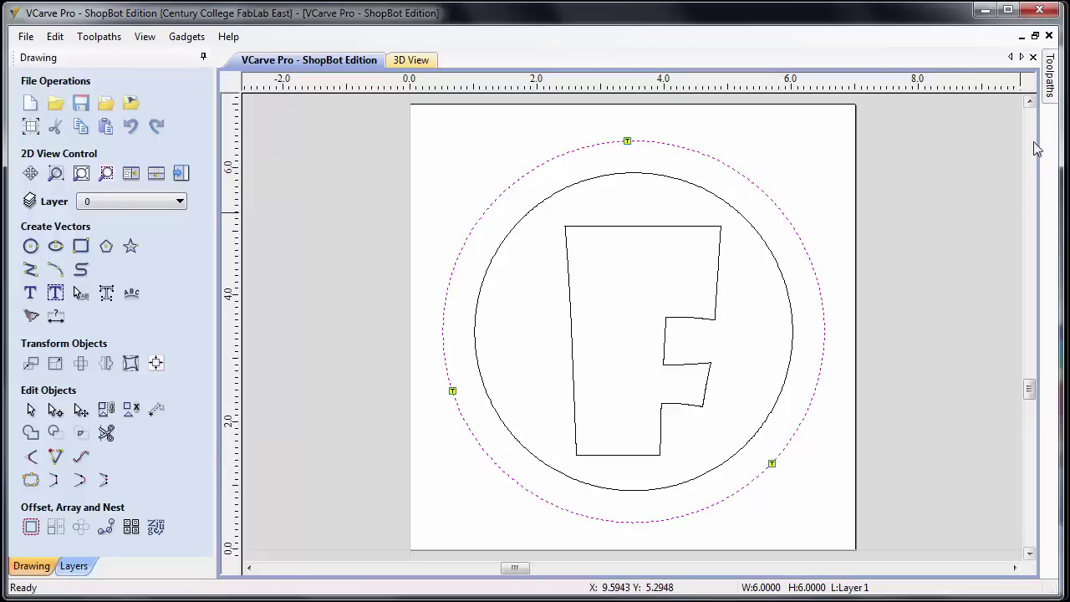
# - Finish tab placement, name the profile toolpath "Outside profile", and calculate it, accepting the cut through the material
pyautogui.click(1052, 95)
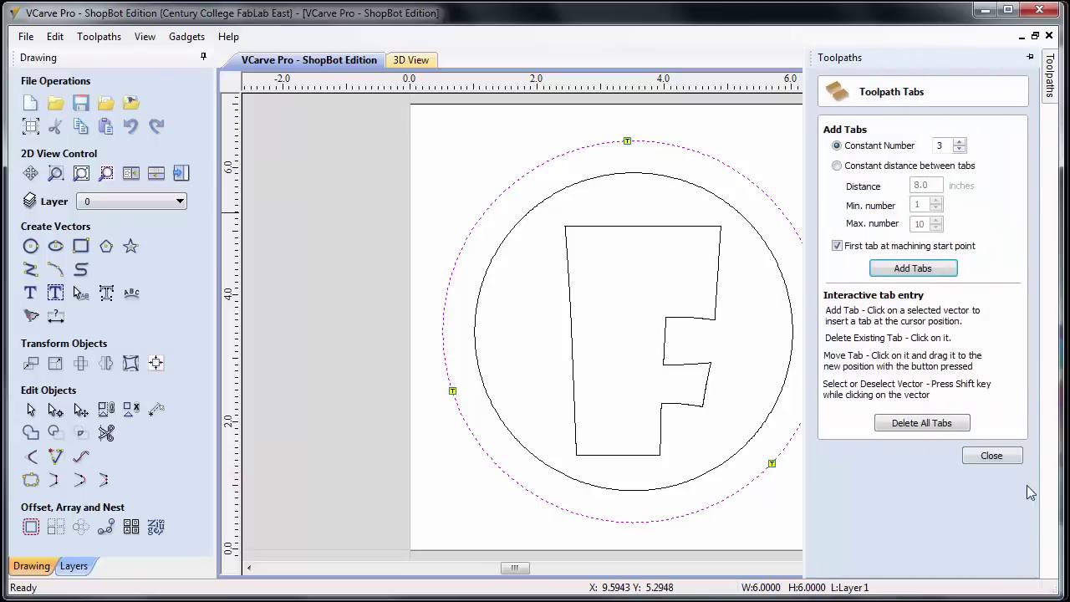
pyautogui.click(991, 457)
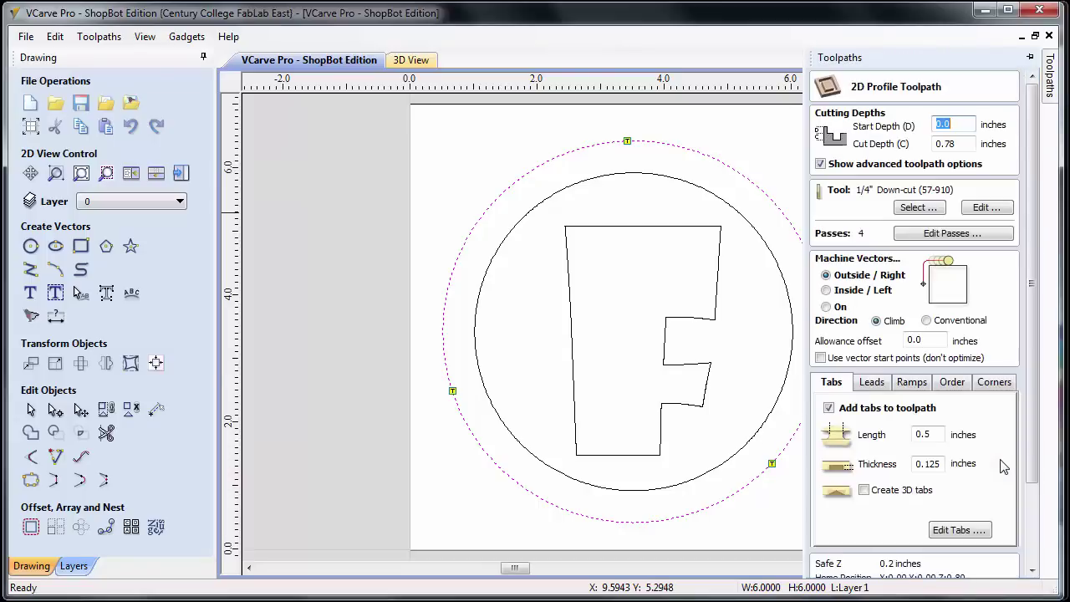
pyautogui.moveTo(1038, 430); pyautogui.dragTo(1039, 516)
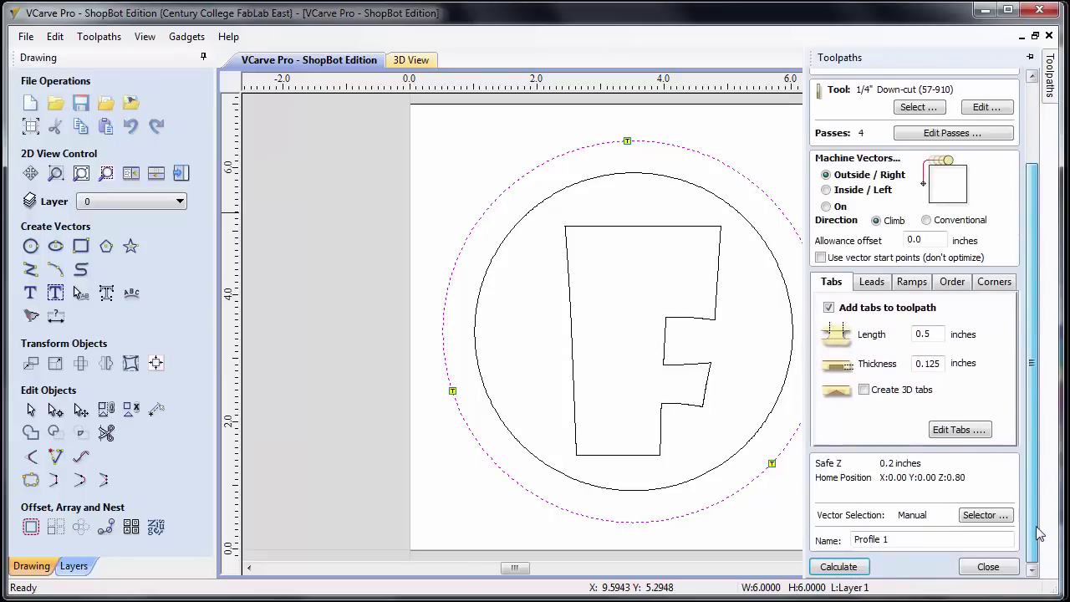
pyautogui.click(890, 539)
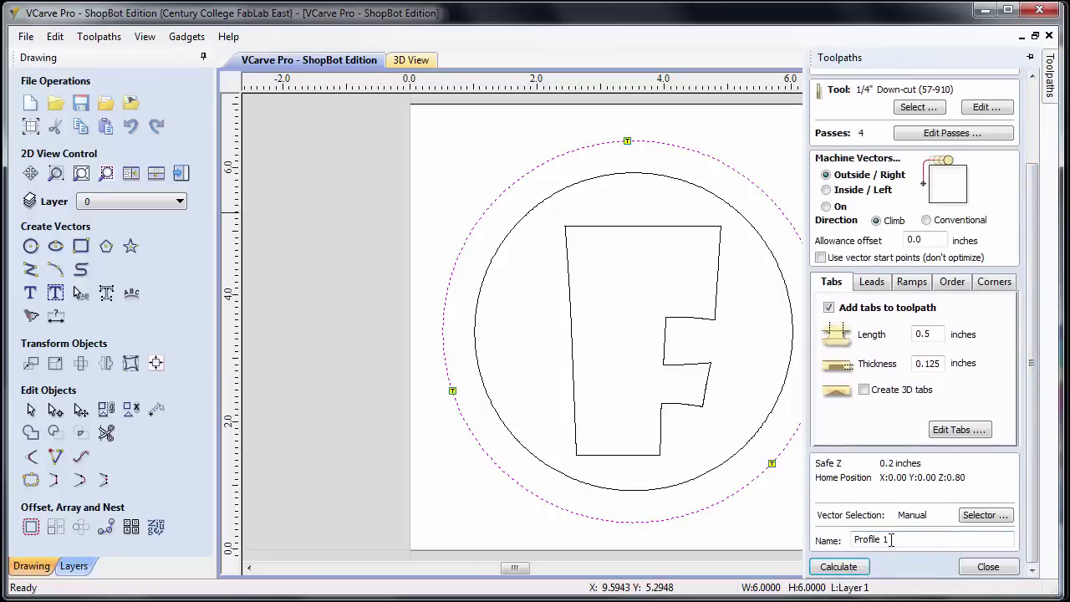
pyautogui.moveTo(890, 539); pyautogui.dragTo(857, 541)
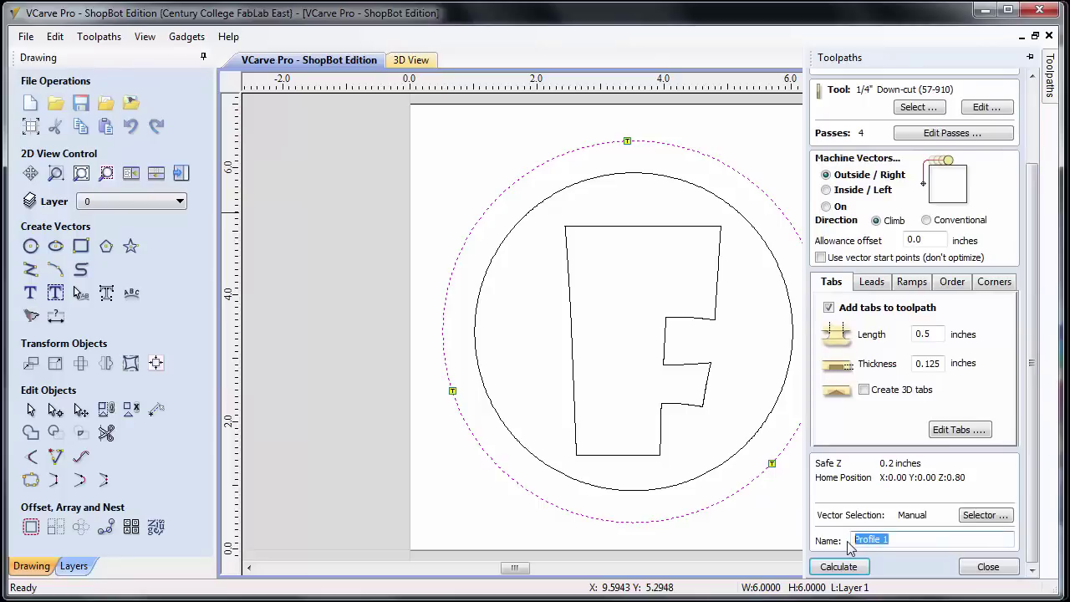
pyautogui.write('Outside profile')
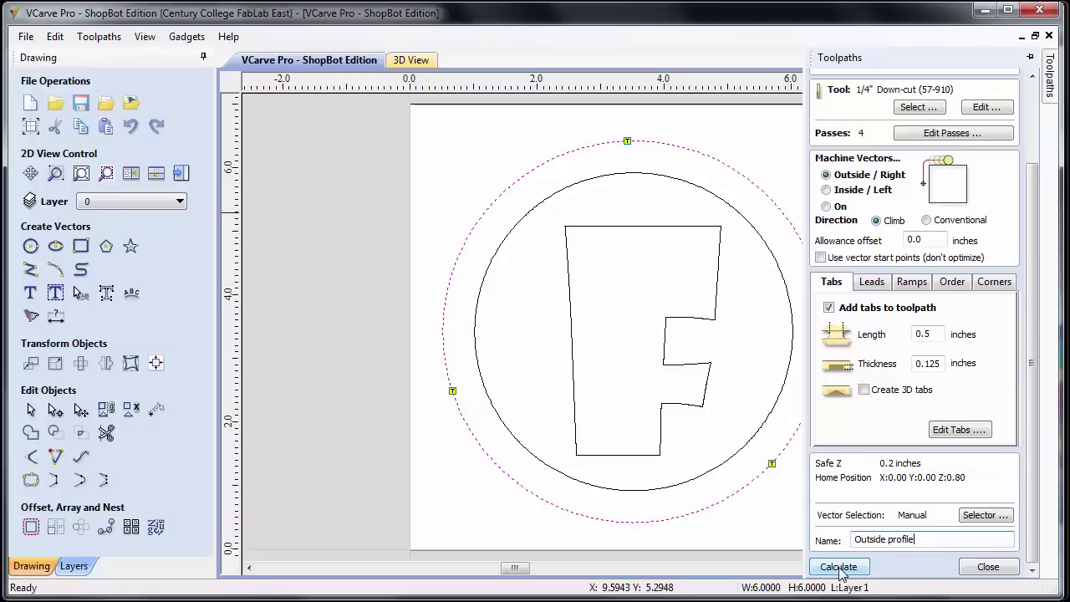
pyautogui.click(839, 568)
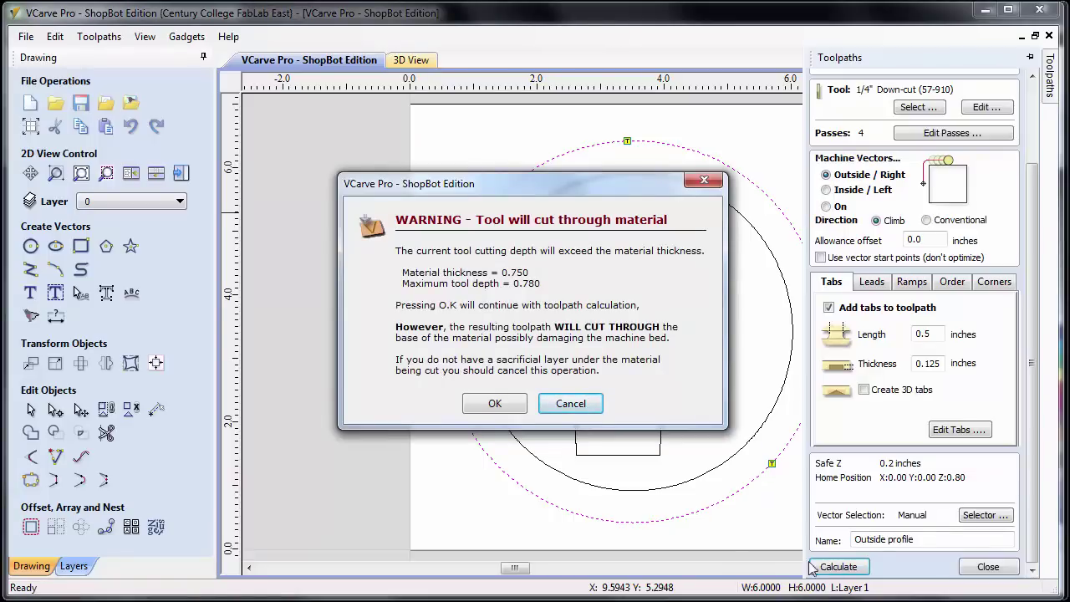
pyautogui.click(507, 407)
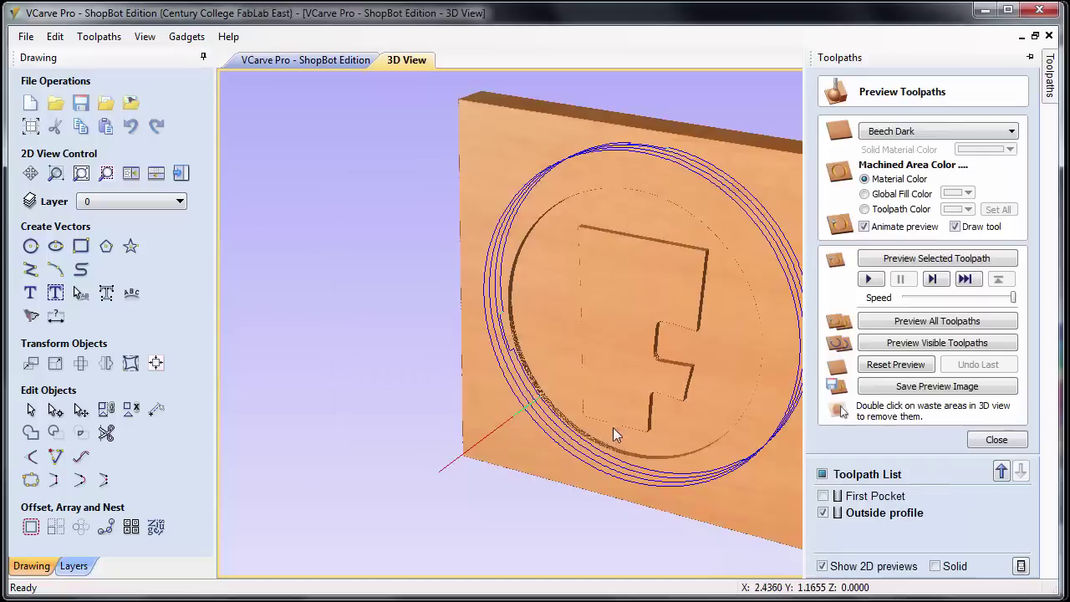
# - Reset the 3D preview, simulate all toolpaths together, and inspect the machined result and its tabs
pyautogui.click(996, 439)
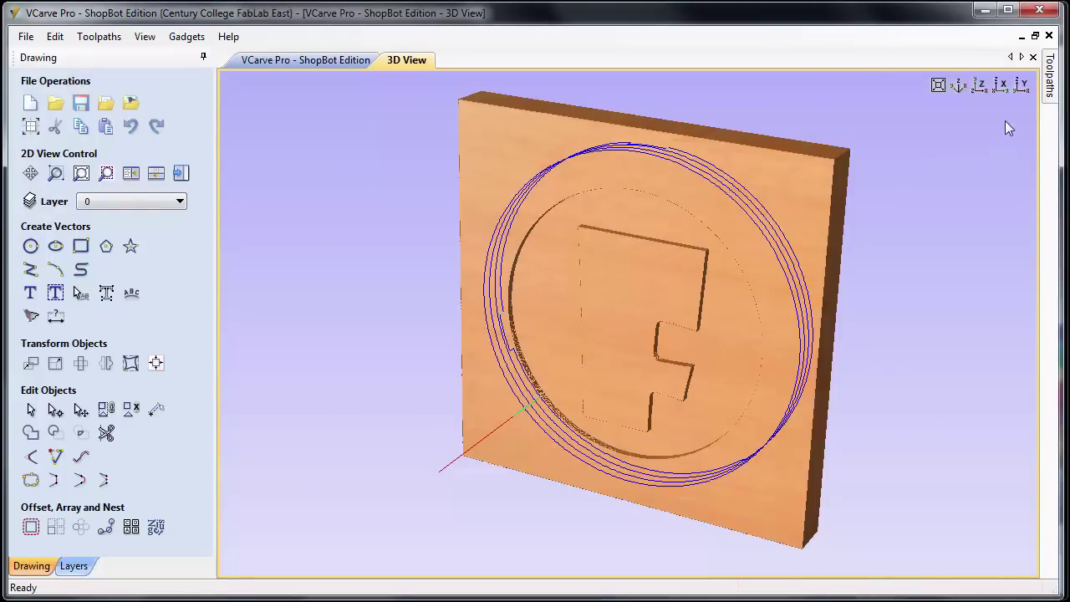
pyautogui.moveTo(1055, 80)
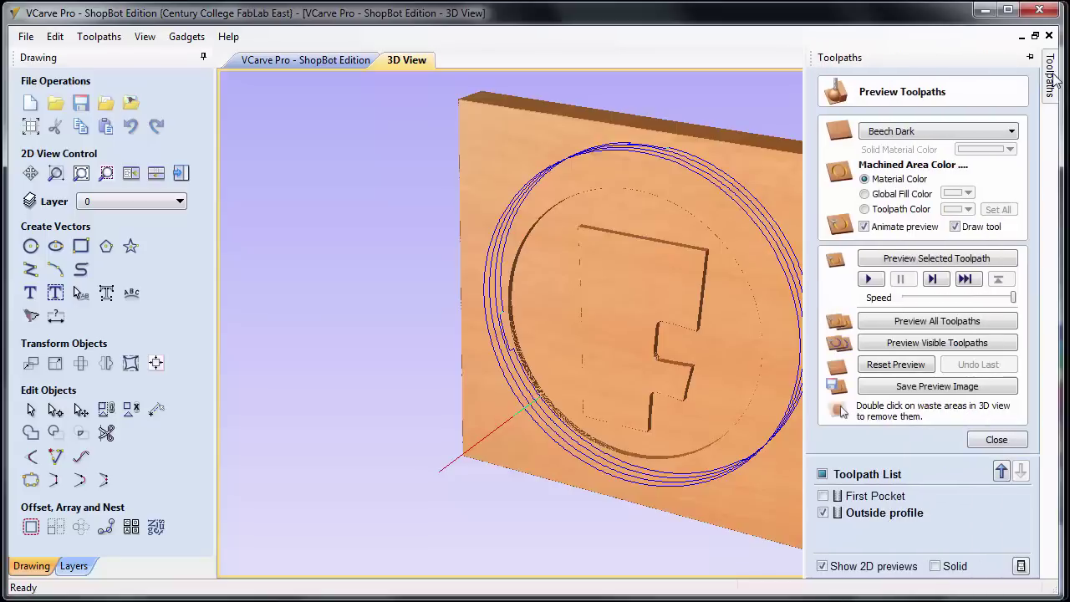
pyautogui.click(892, 364)
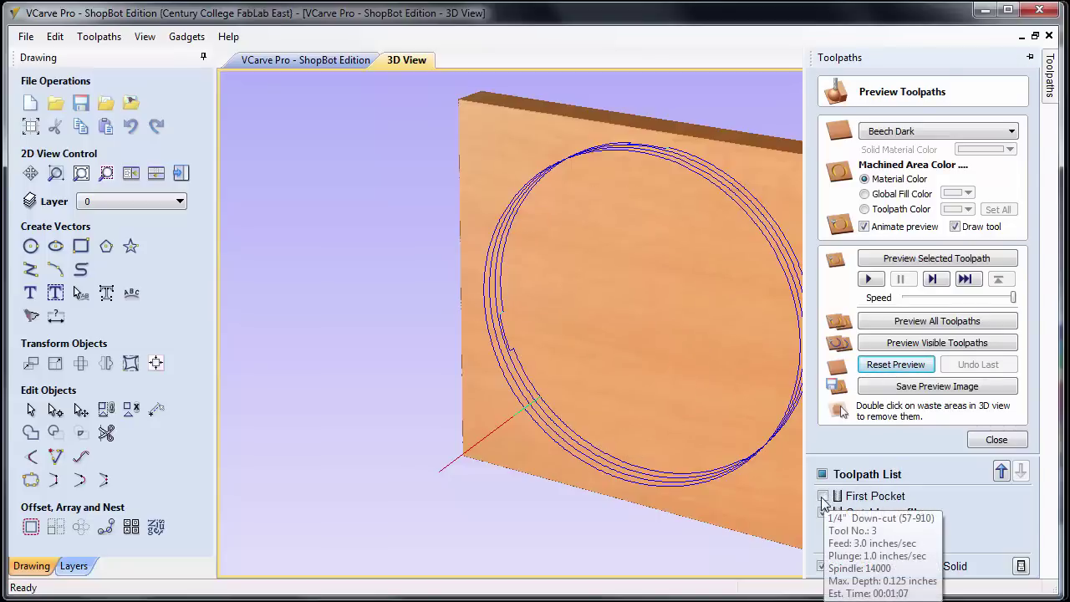
pyautogui.click(823, 496)
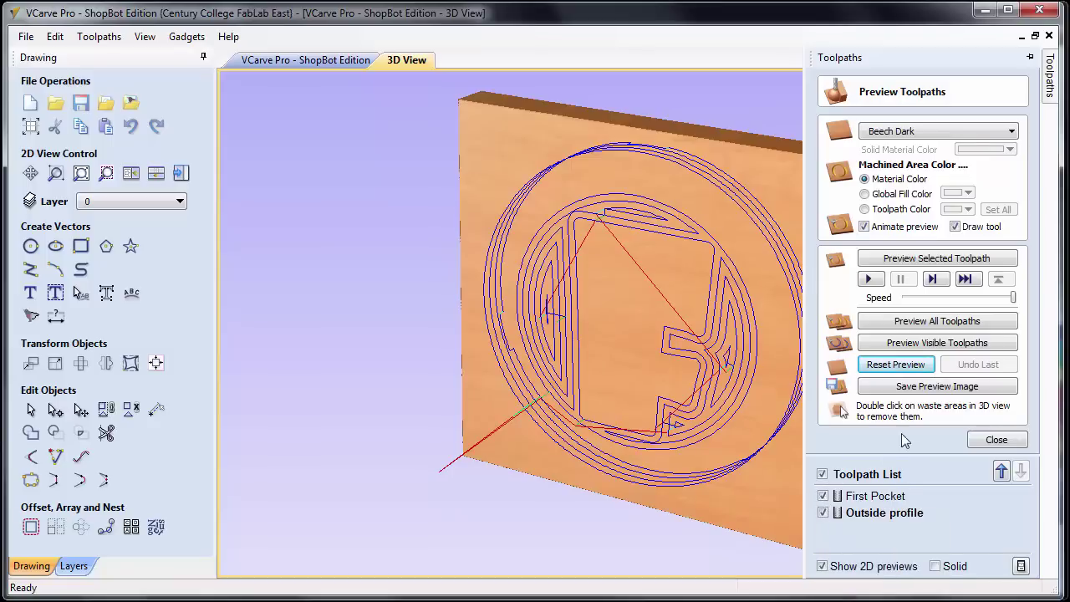
pyautogui.click(922, 324)
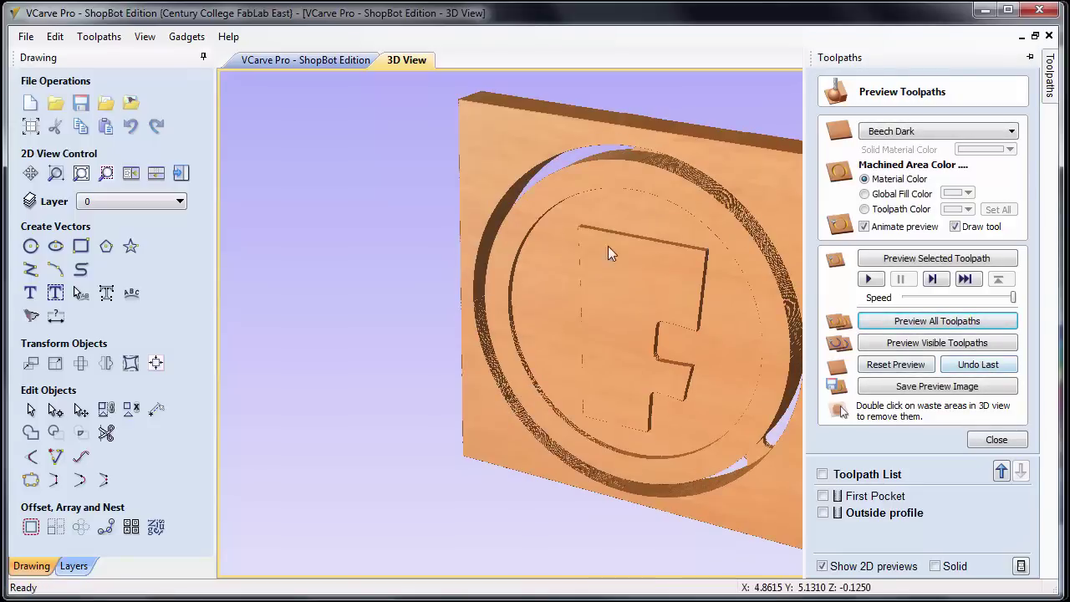
pyautogui.moveTo(428, 259); pyautogui.dragTo(459, 234)
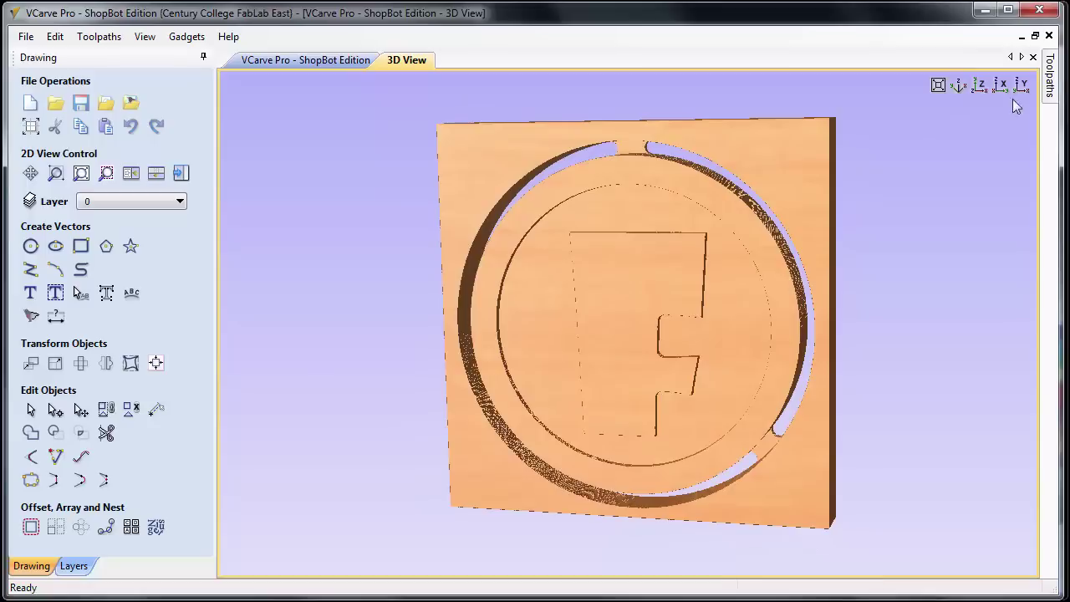
pyautogui.moveTo(1056, 84)
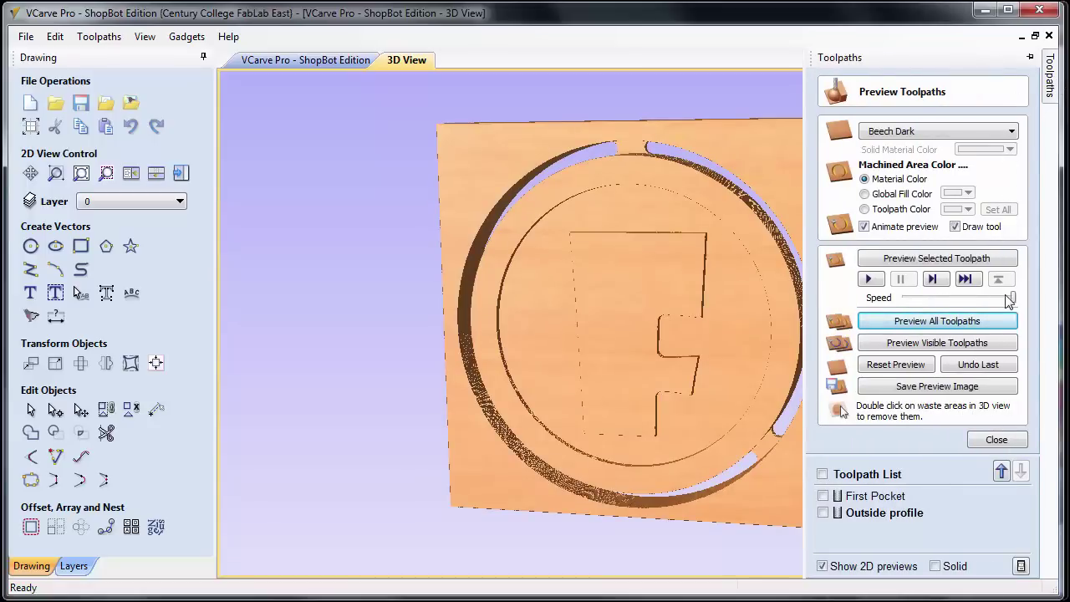
pyautogui.click(996, 441)
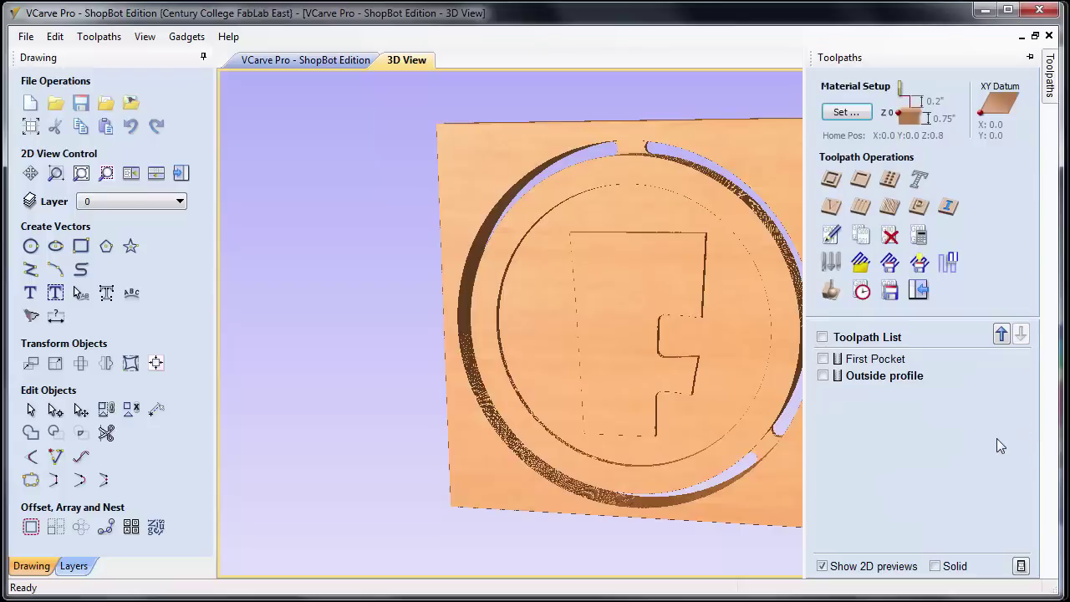
# - Set up the toolpath export to output both First Pocket and Outside profile to one file
pyautogui.click(891, 292)
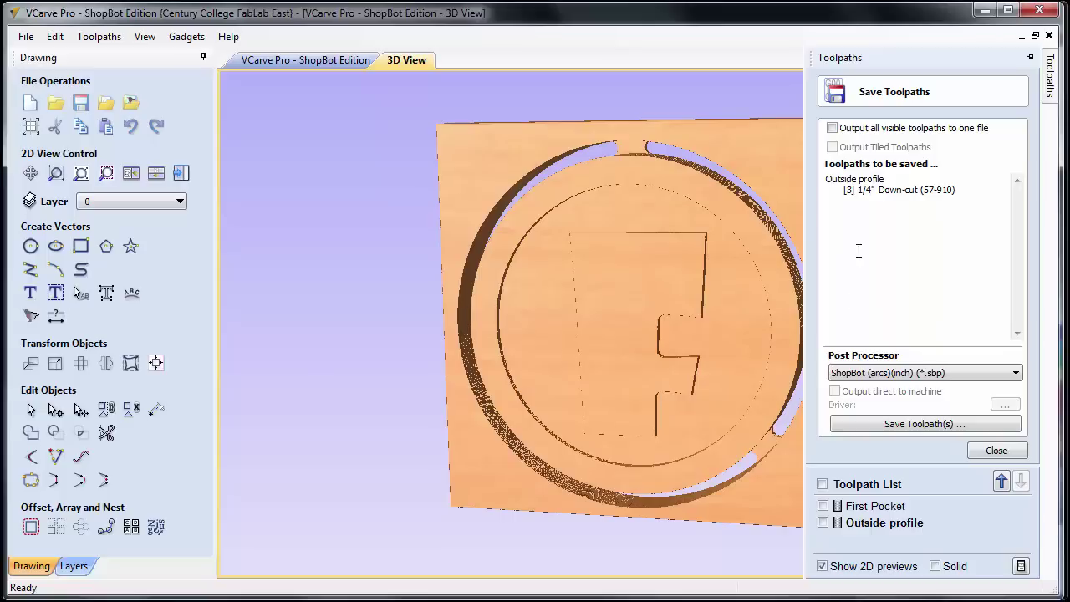
pyautogui.click(822, 523)
pyautogui.click(823, 505)
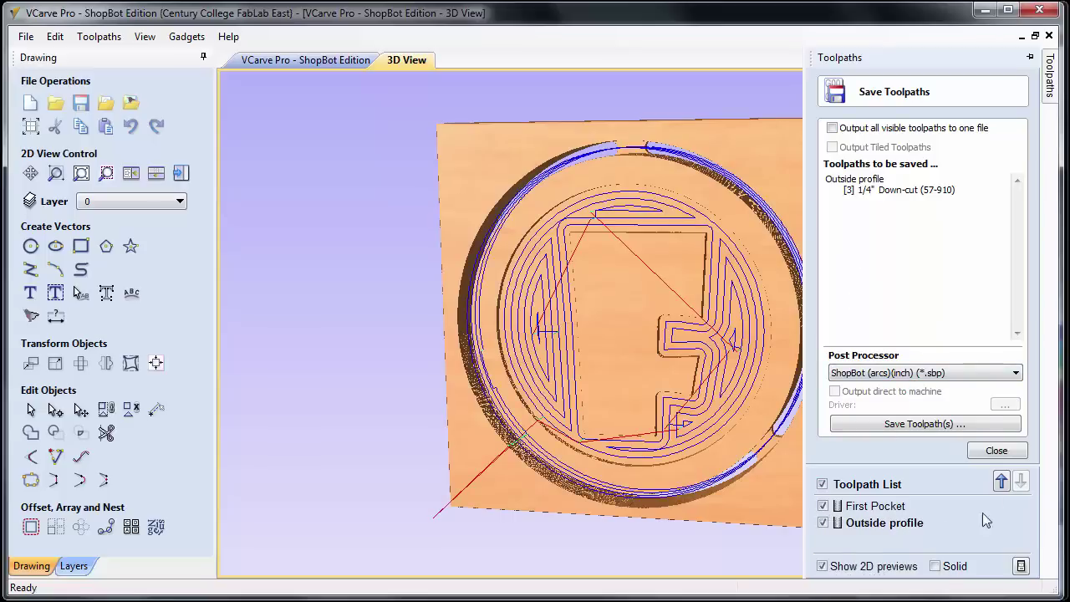
pyautogui.click(833, 130)
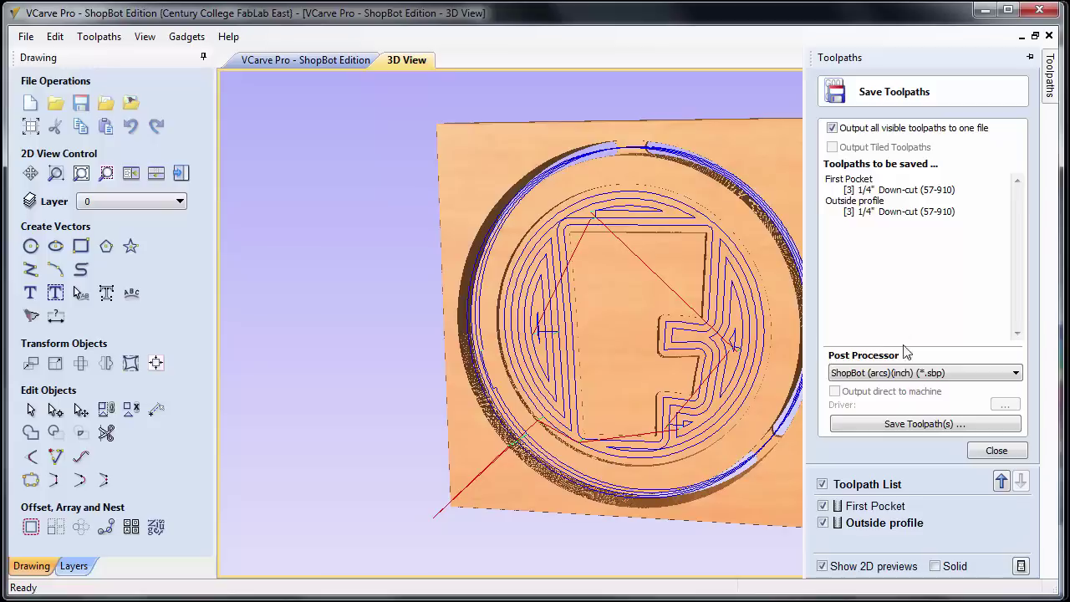
# - Save the combined toolpaths as a ShopBot (arcs)(inch) (*.sbp) file named "toolpaths"
pyautogui.click(900, 424)
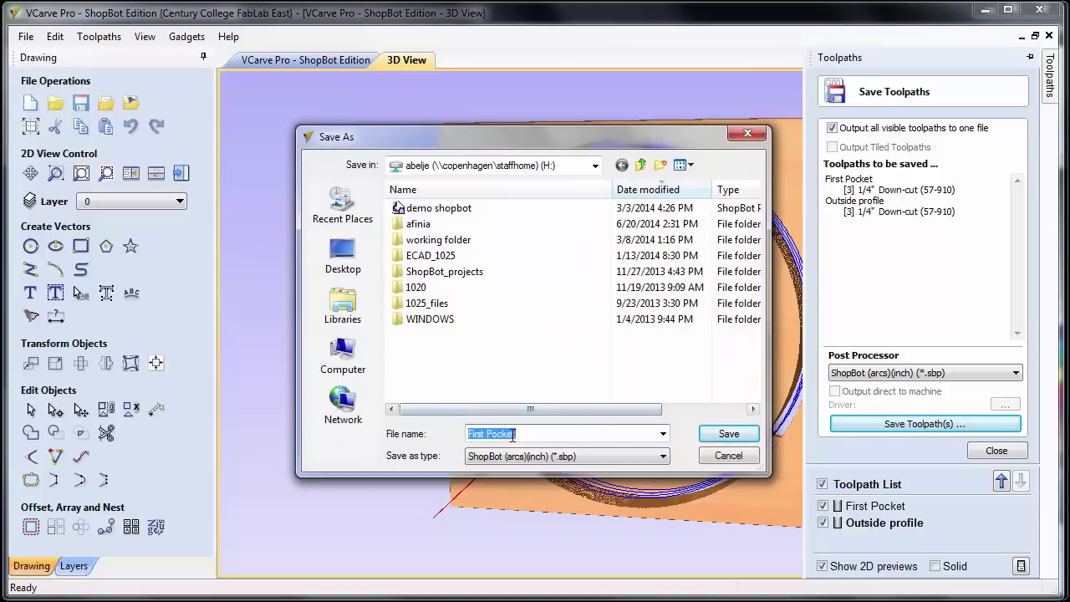
pyautogui.write('tool')
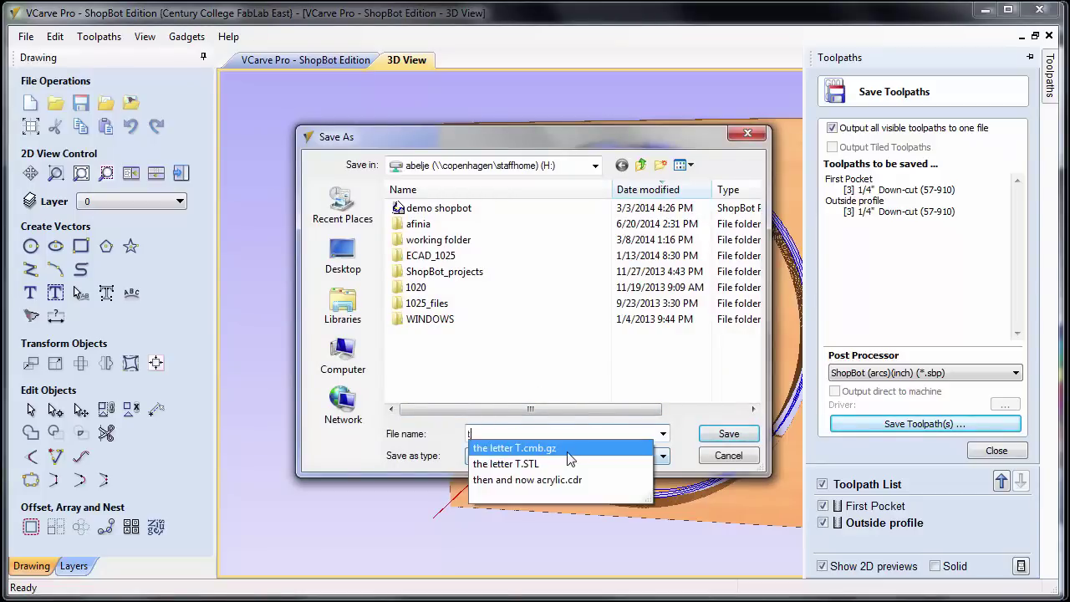
pyautogui.write('pths')
pyautogui.press('BackSpace')
pyautogui.press('BackSpace')
pyautogui.press('BackSpace')
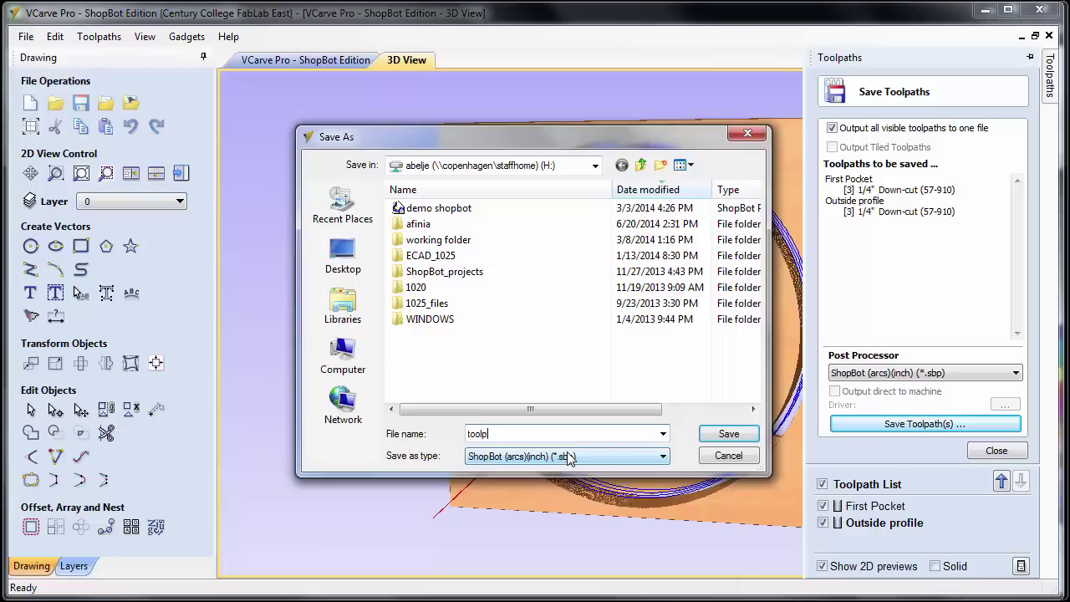
pyautogui.write('aths')
pyautogui.click(739, 436)
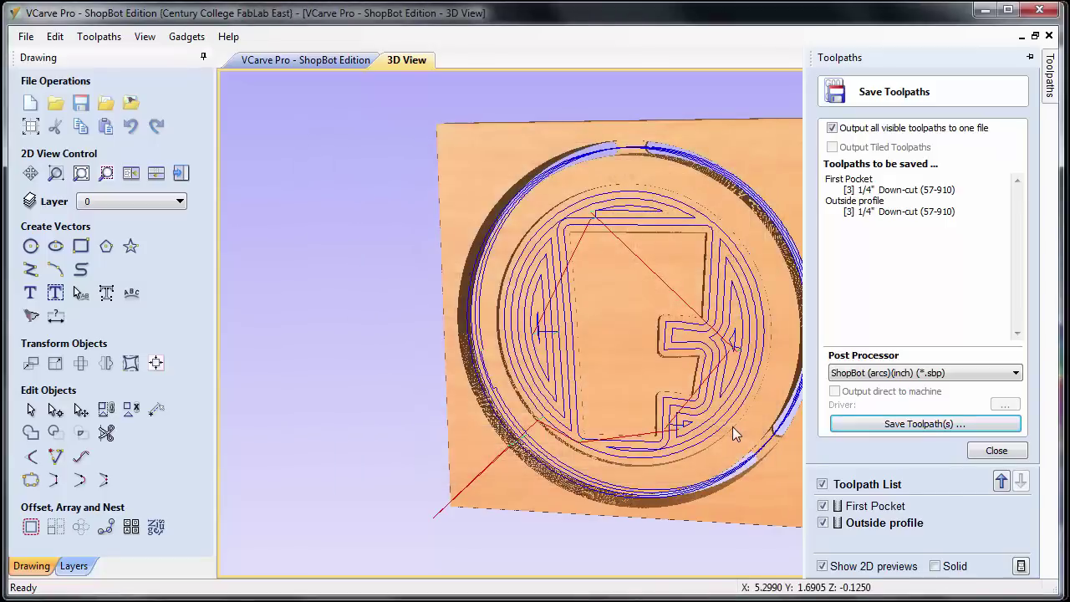